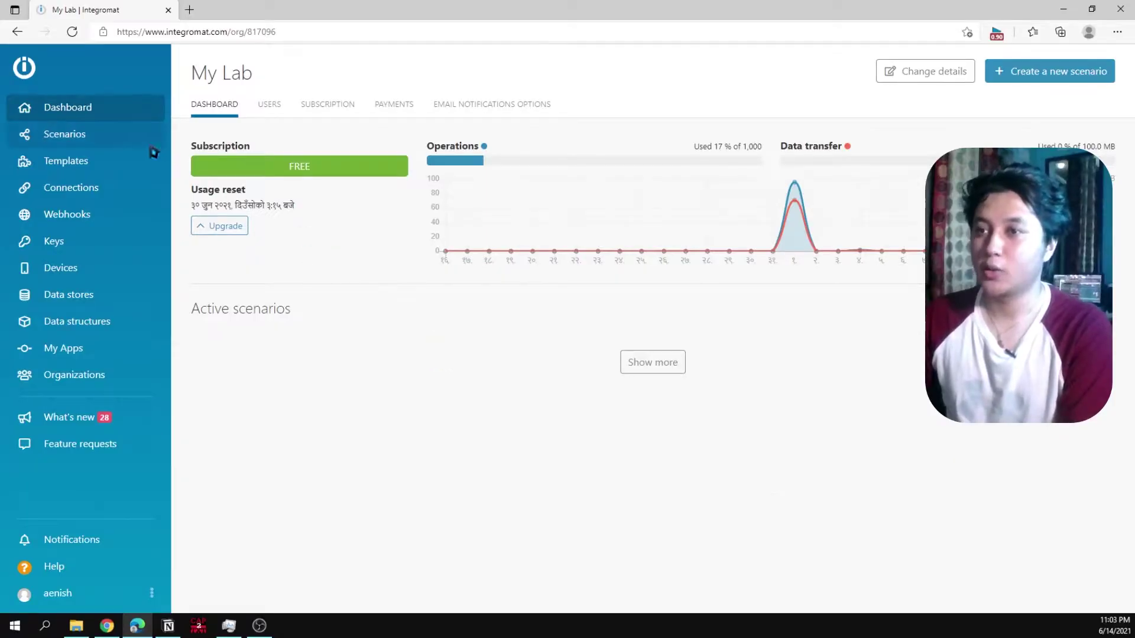
Create a new scenario that integrates the Webhooks service and add its Custom webhook trigger as the first module
click(126, 144)
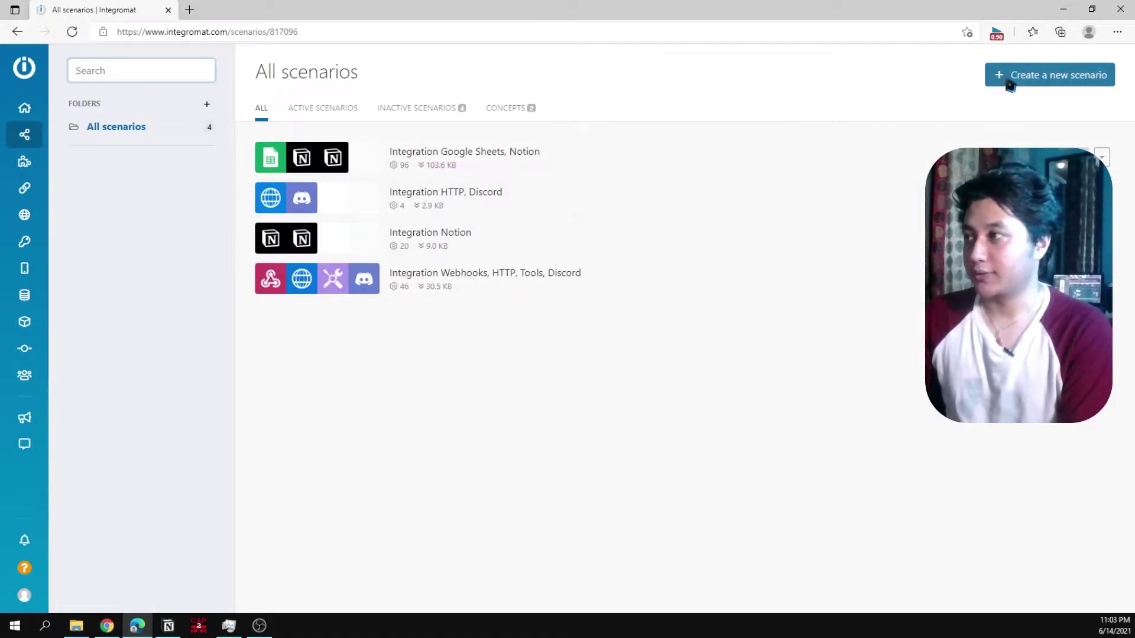
click(1011, 75)
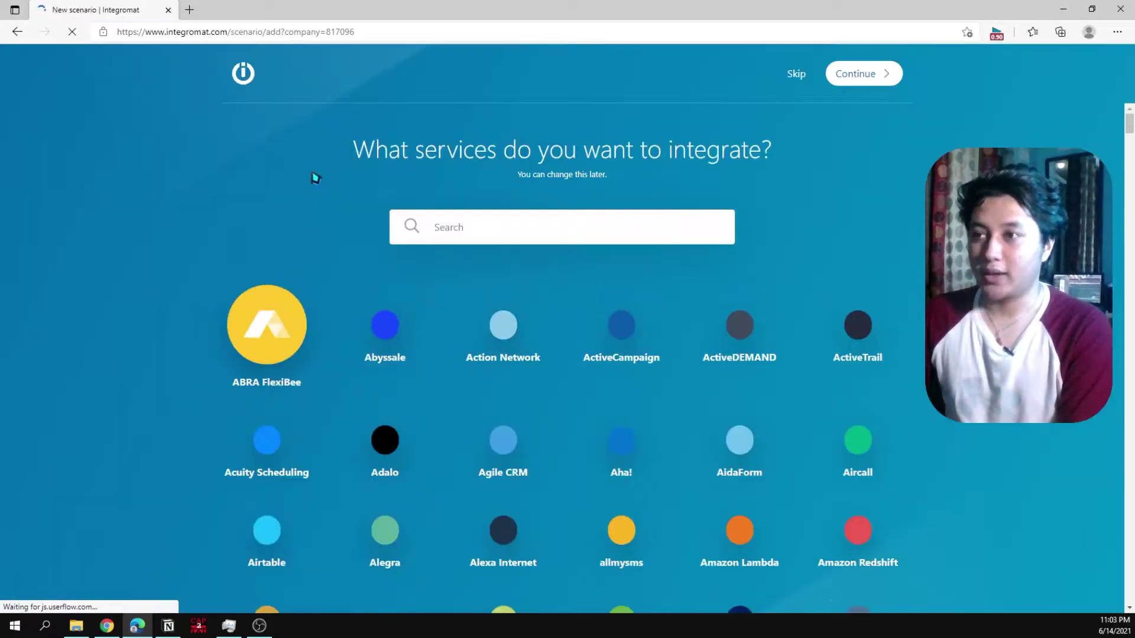
text(webhoo)
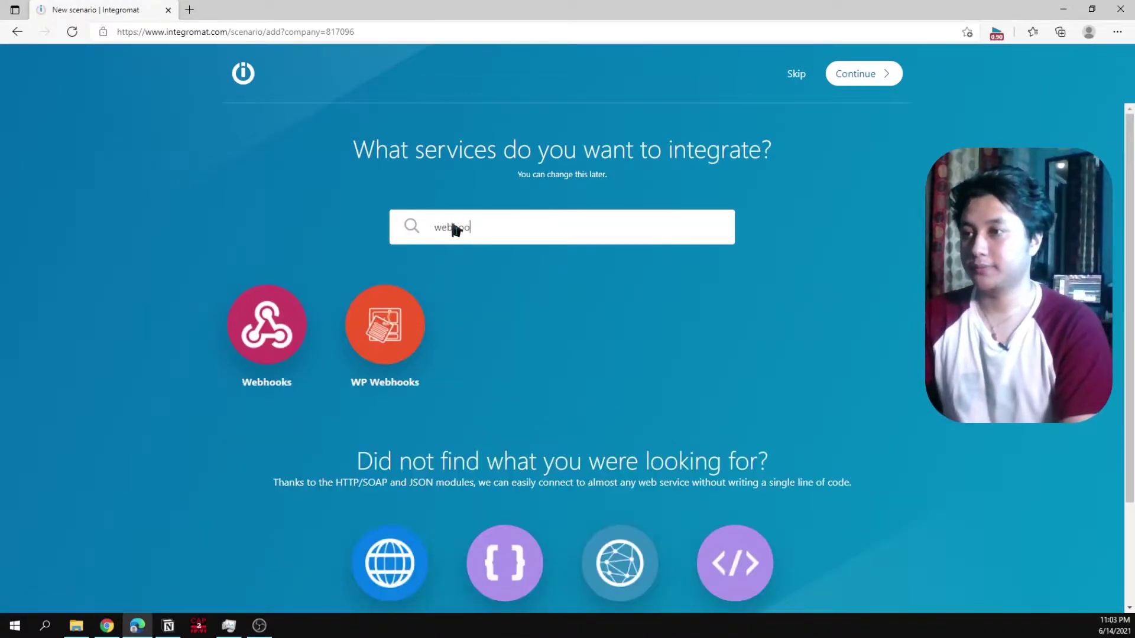
click(296, 317)
click(899, 82)
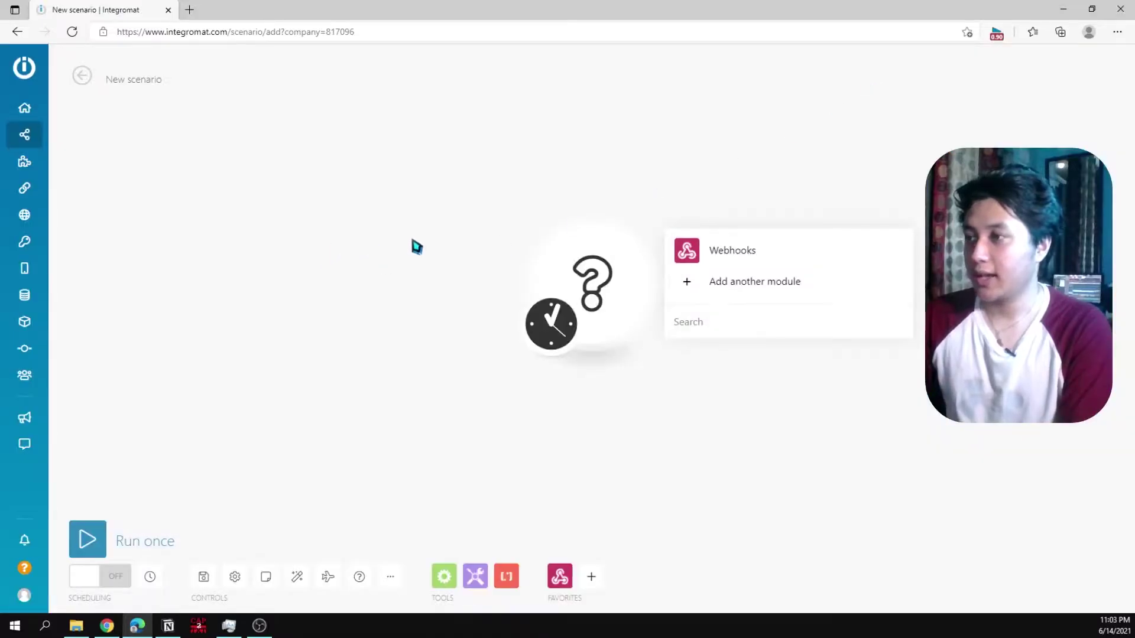
click(724, 254)
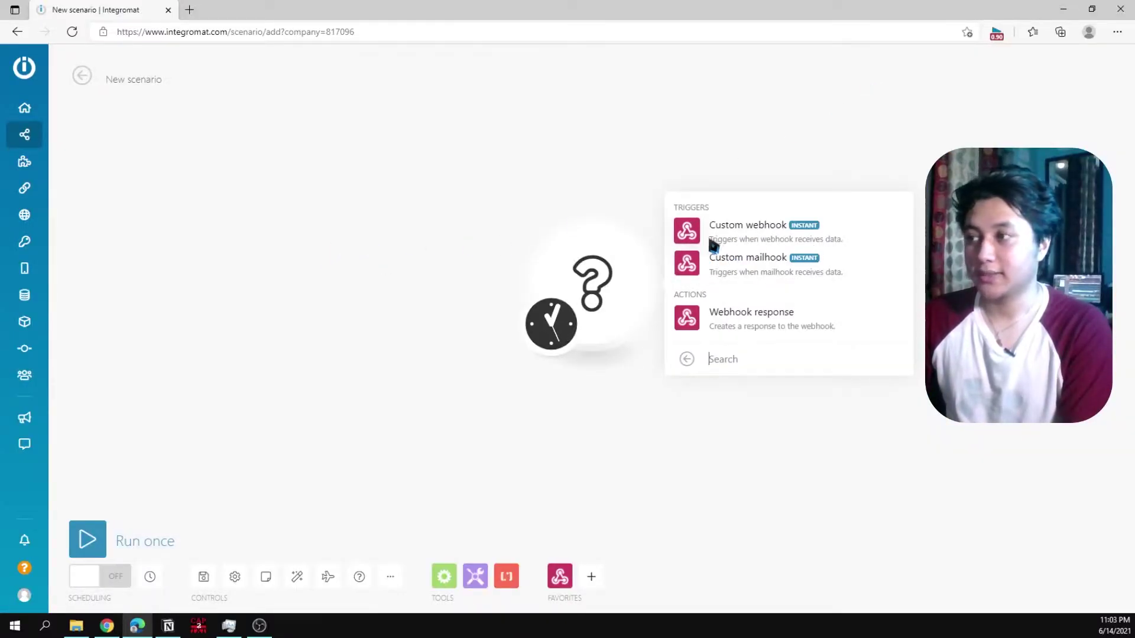
click(711, 242)
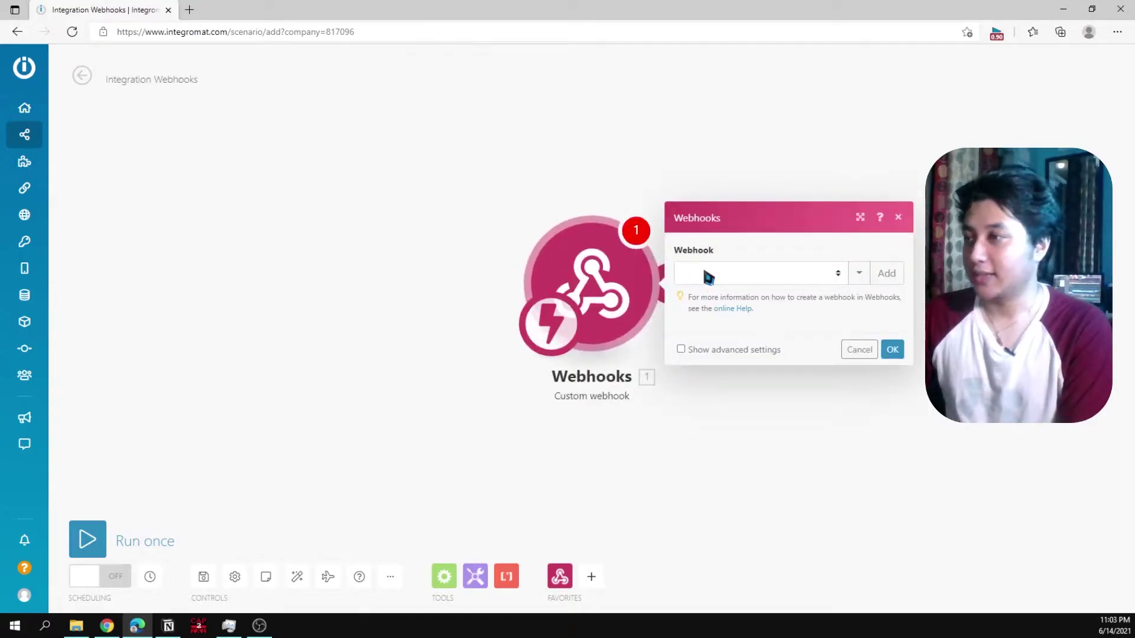
Add a webhook named "Notion Call" to the trigger, save it and copy its address to the clipboard
click(886, 275)
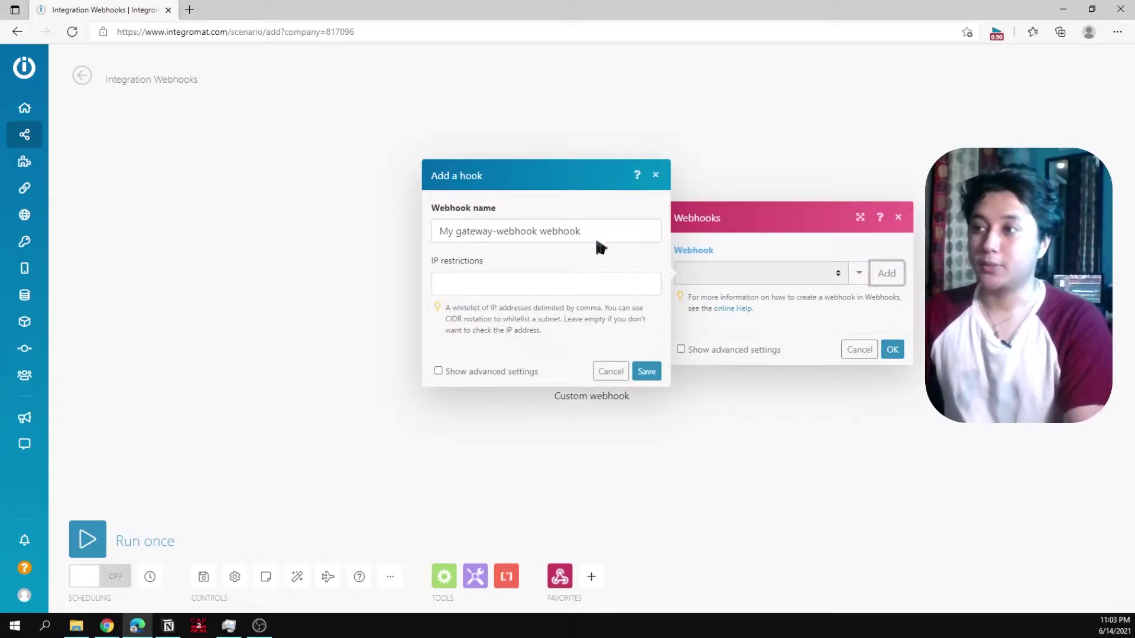
drag(594, 235, 430, 236)
text(Not)
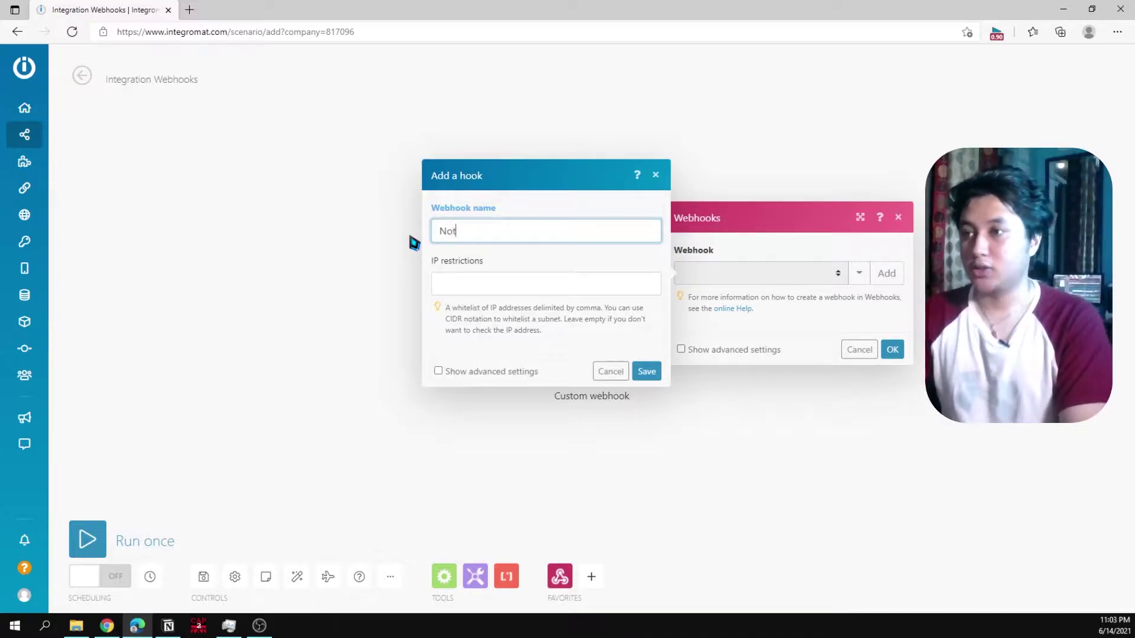
text(ion Call)
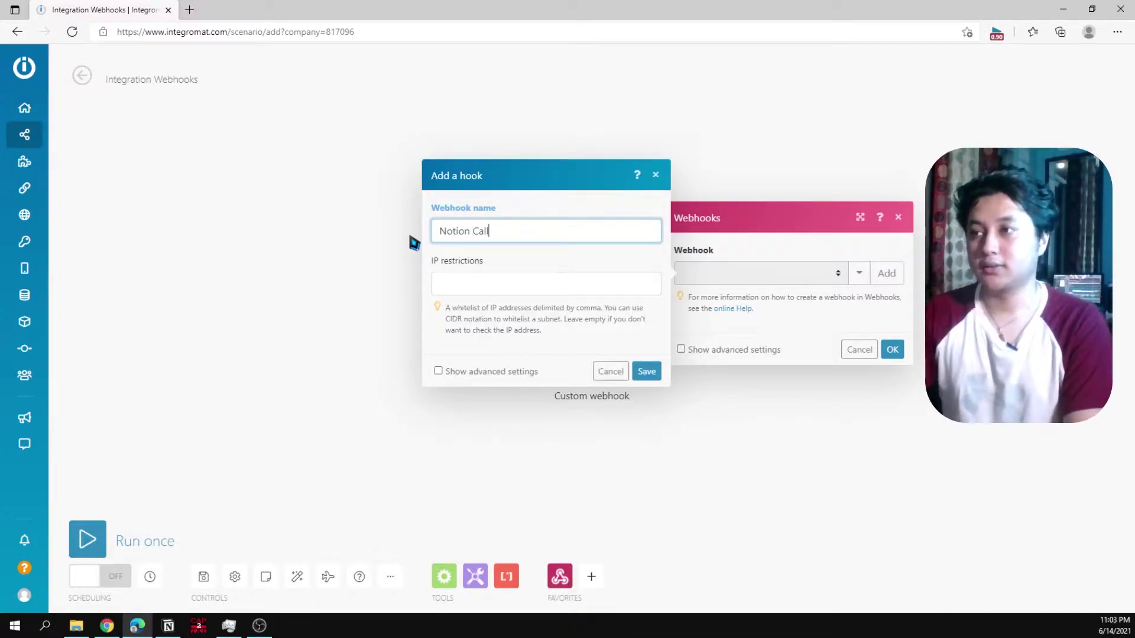
click(647, 371)
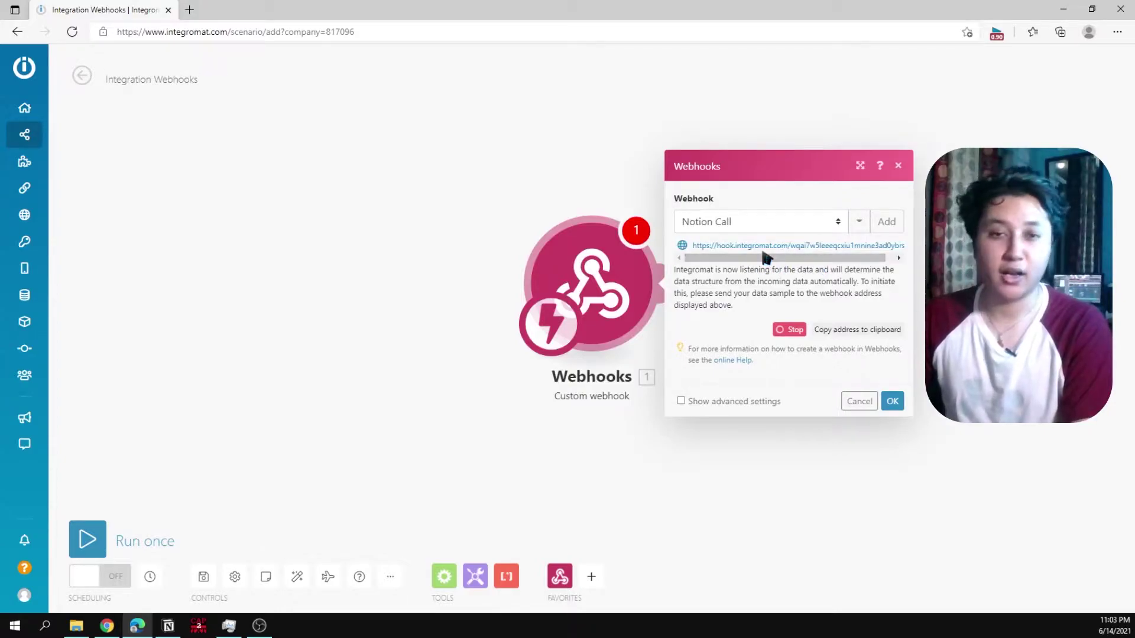
click(844, 332)
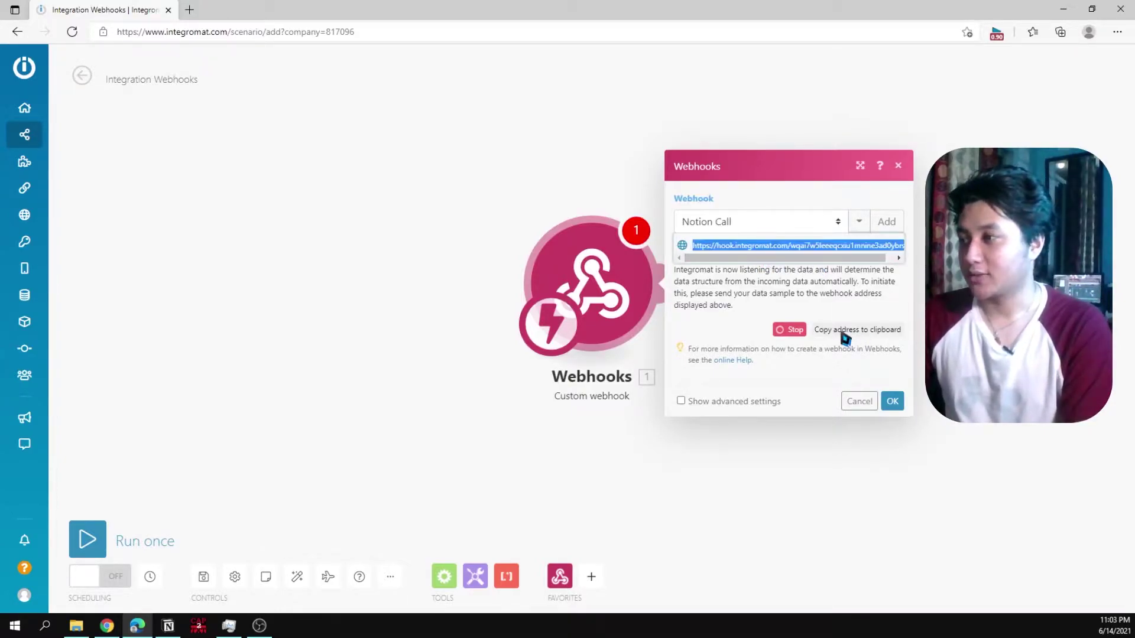
Open the IFTTT My Applets page in a new browser tab
click(189, 10)
text(iftt)
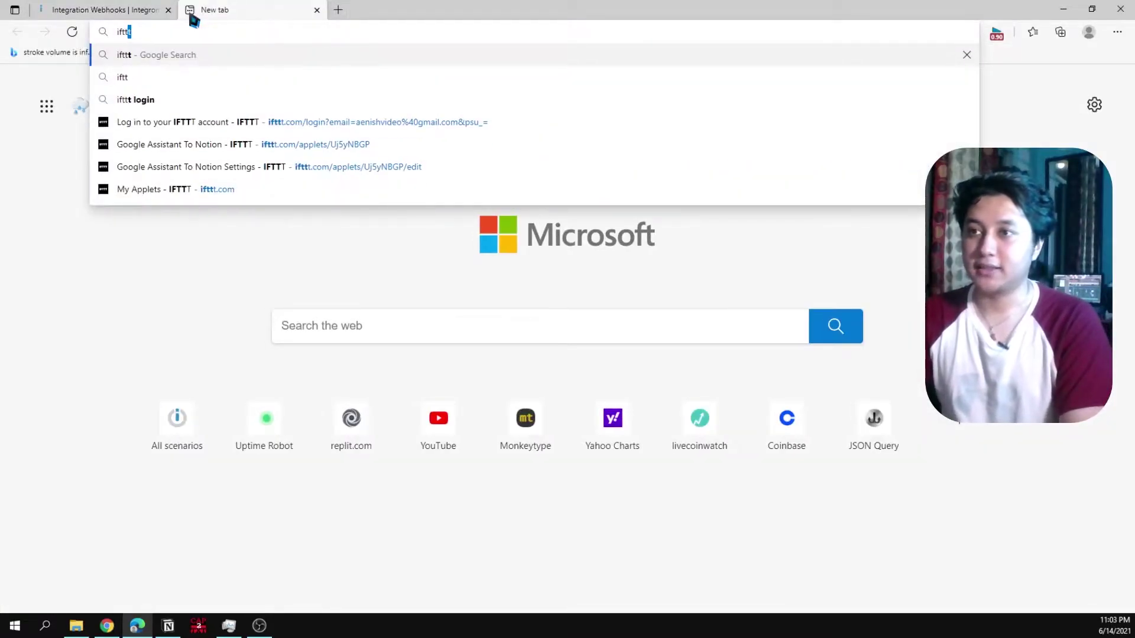
key(Down)
key(Down)
key(Down)
key(Return)
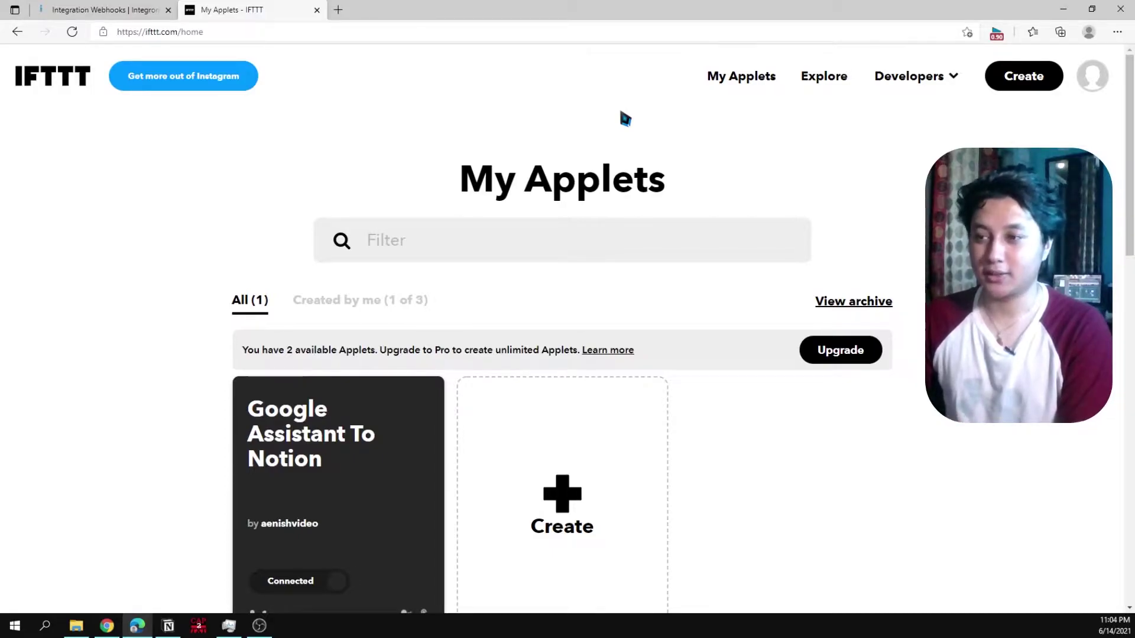
Start a new applet and choose Google Assistant's "Say a phrase with a text ingredient" trigger for the If This part
scroll(625, 118, down, 3)
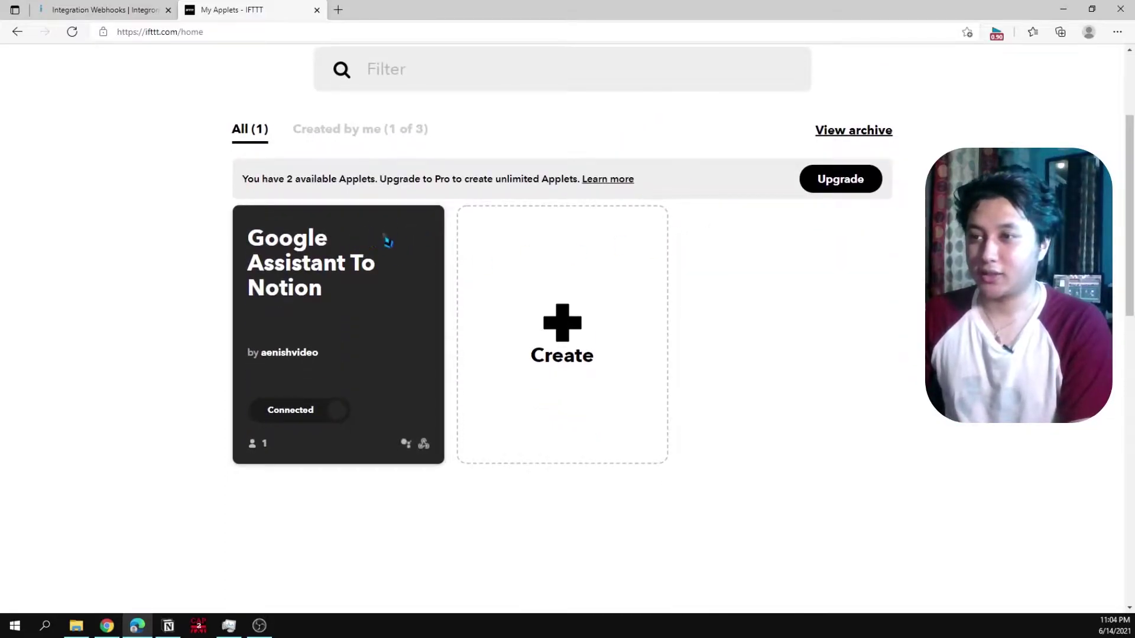
click(560, 325)
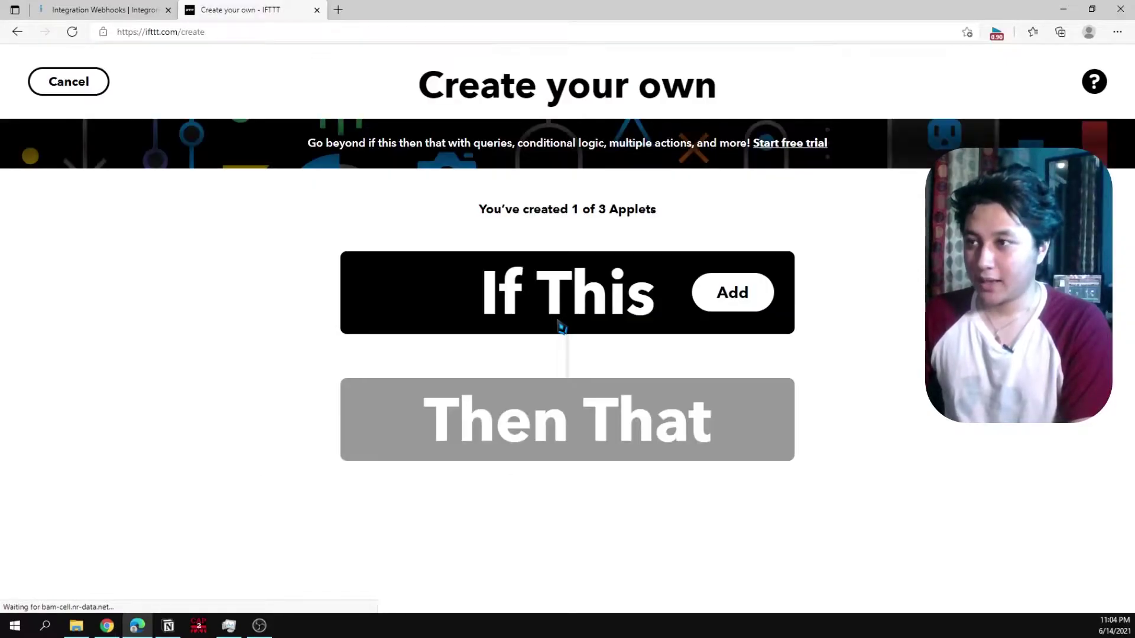
click(711, 301)
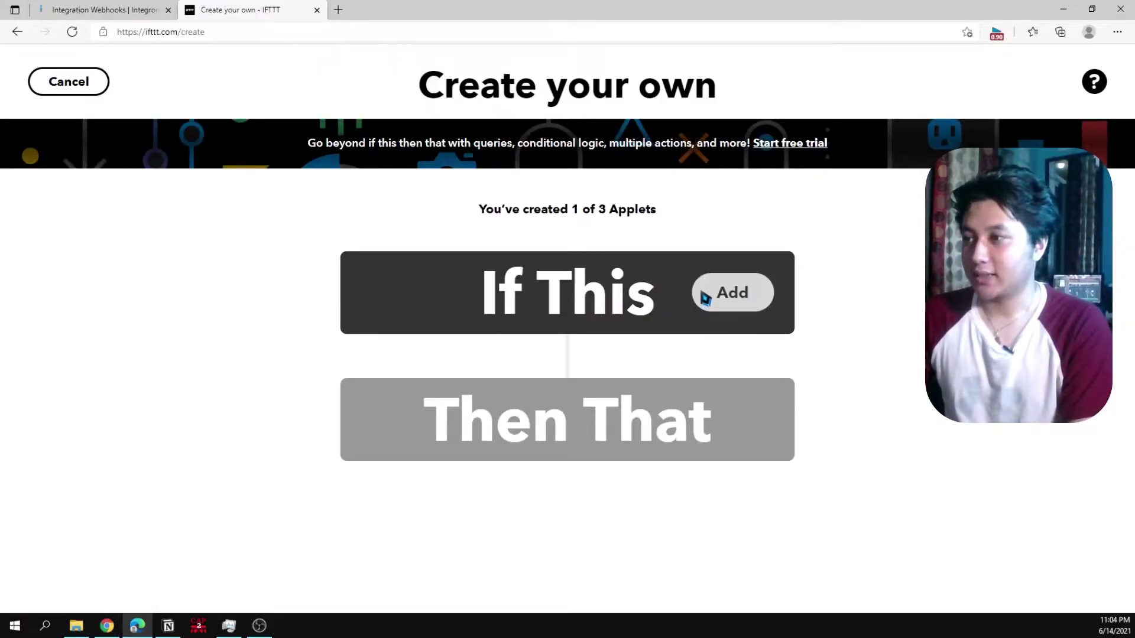
text(google)
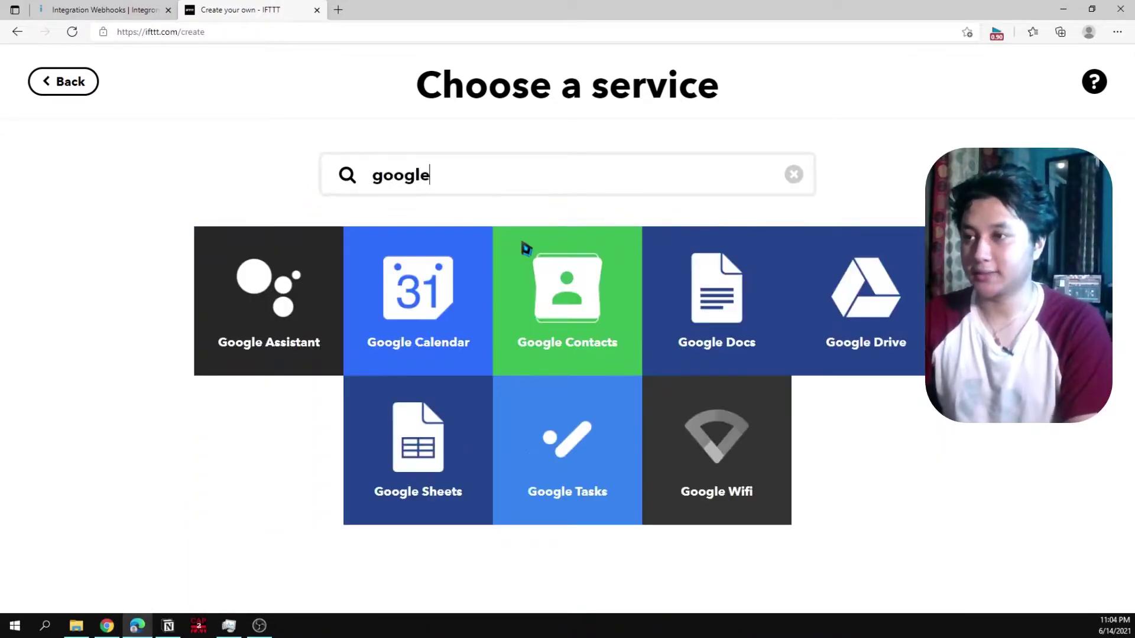
click(293, 302)
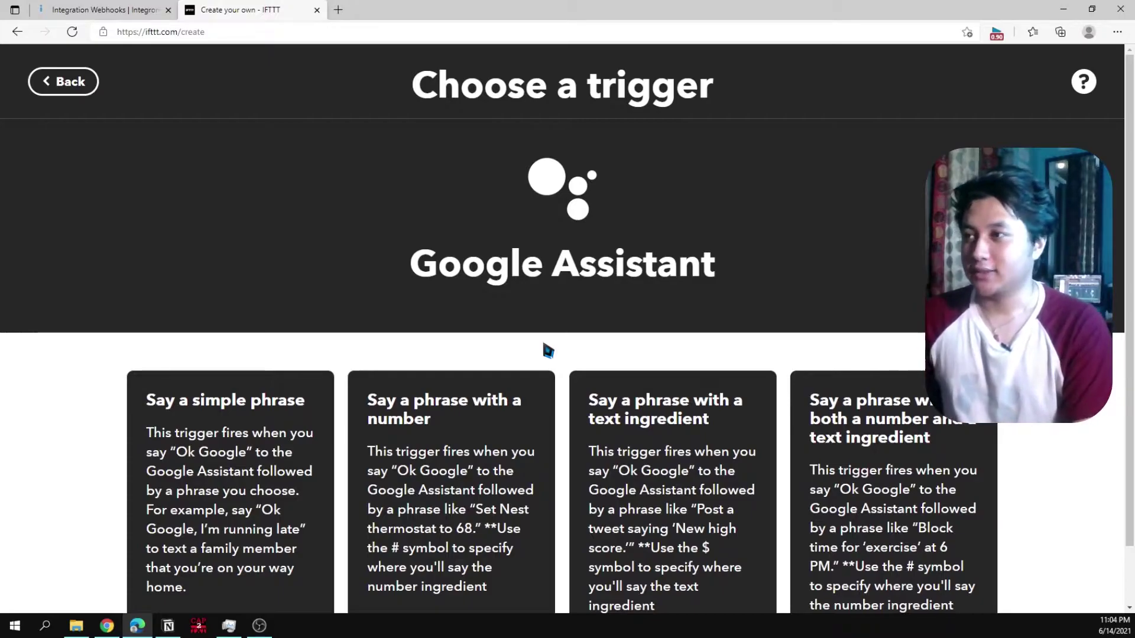
scroll(726, 331, down, 1)
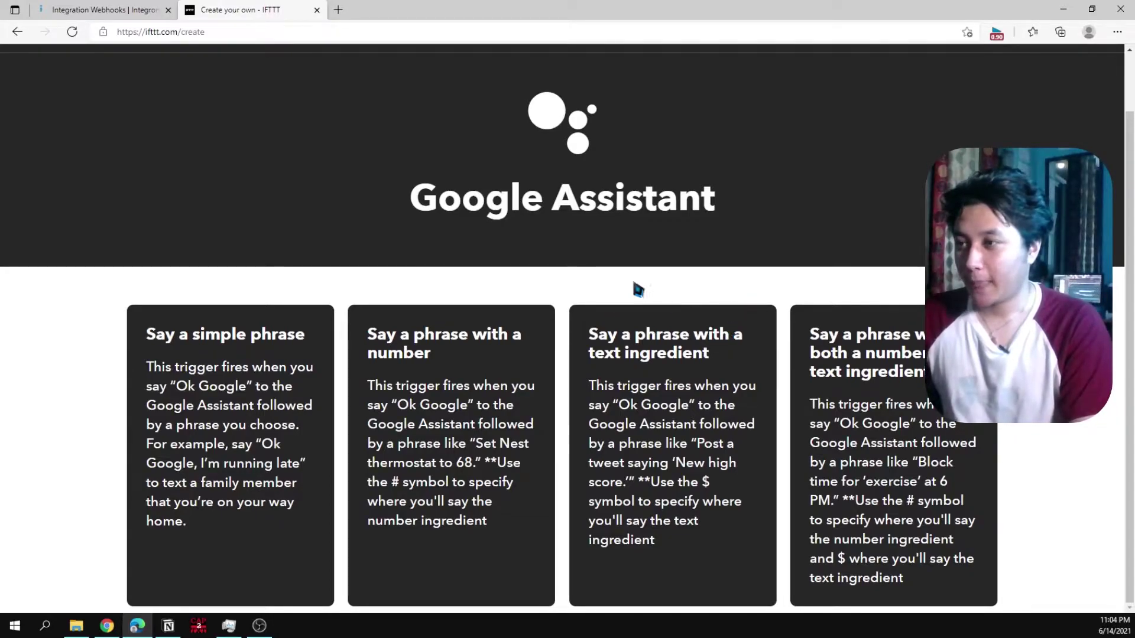
click(684, 353)
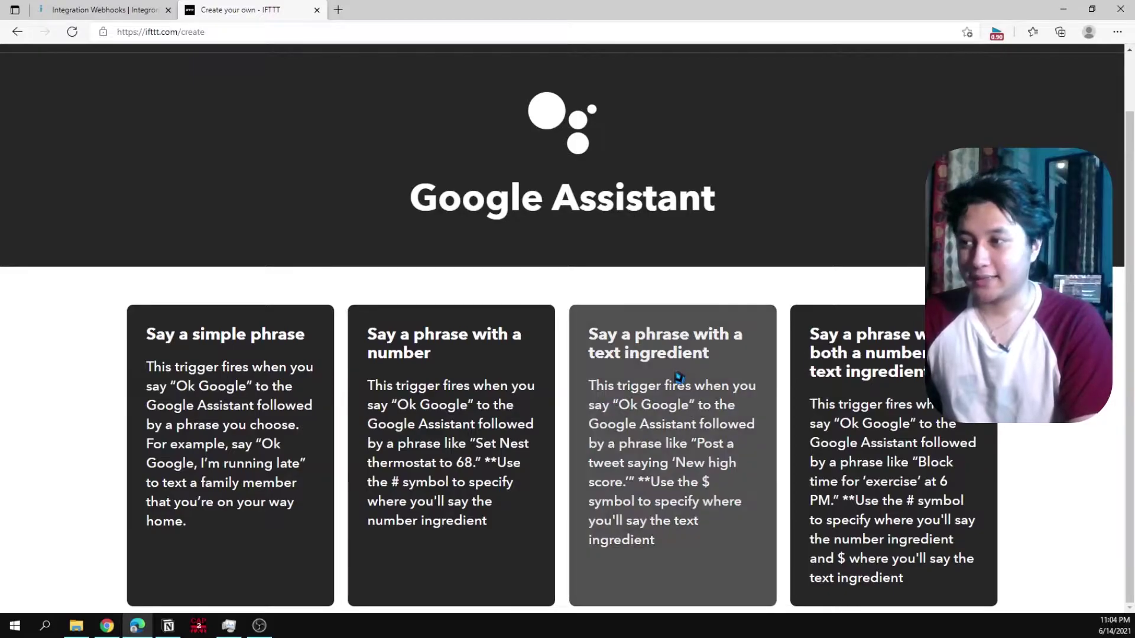
Set the trigger's main spoken phrase to "Add a notion task $"
scroll(603, 413, down, 3)
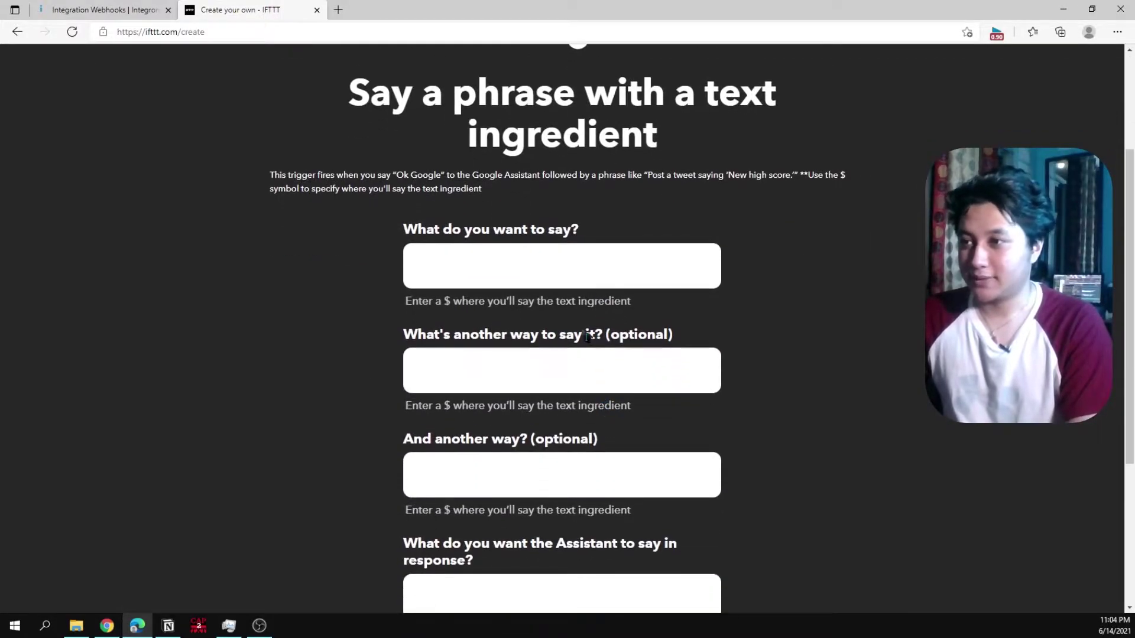
click(571, 264)
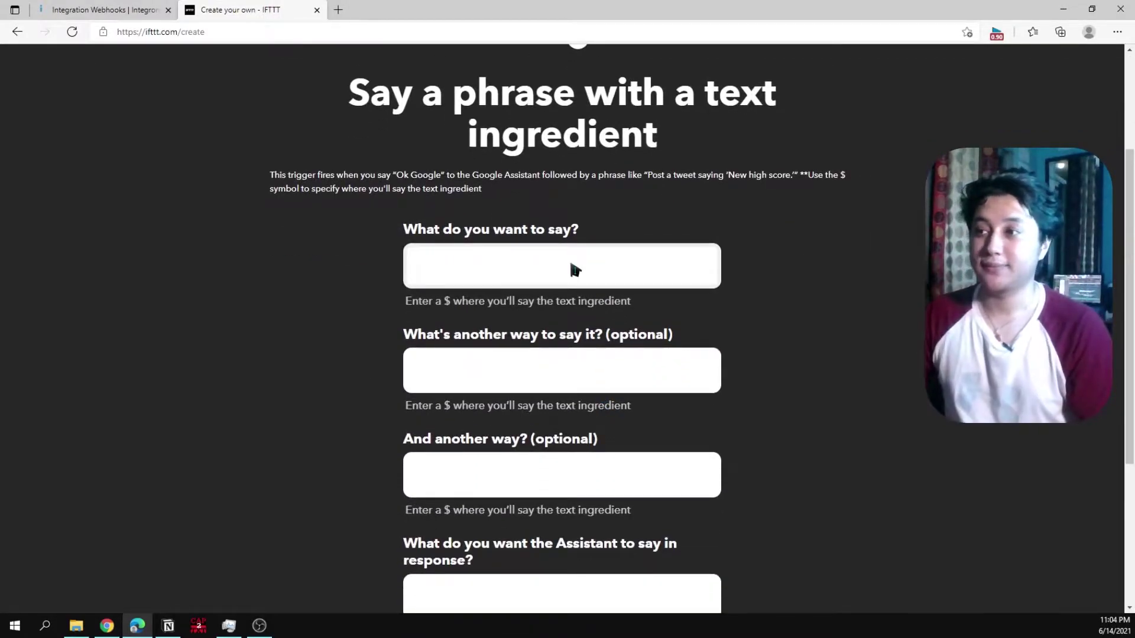
text(Add )
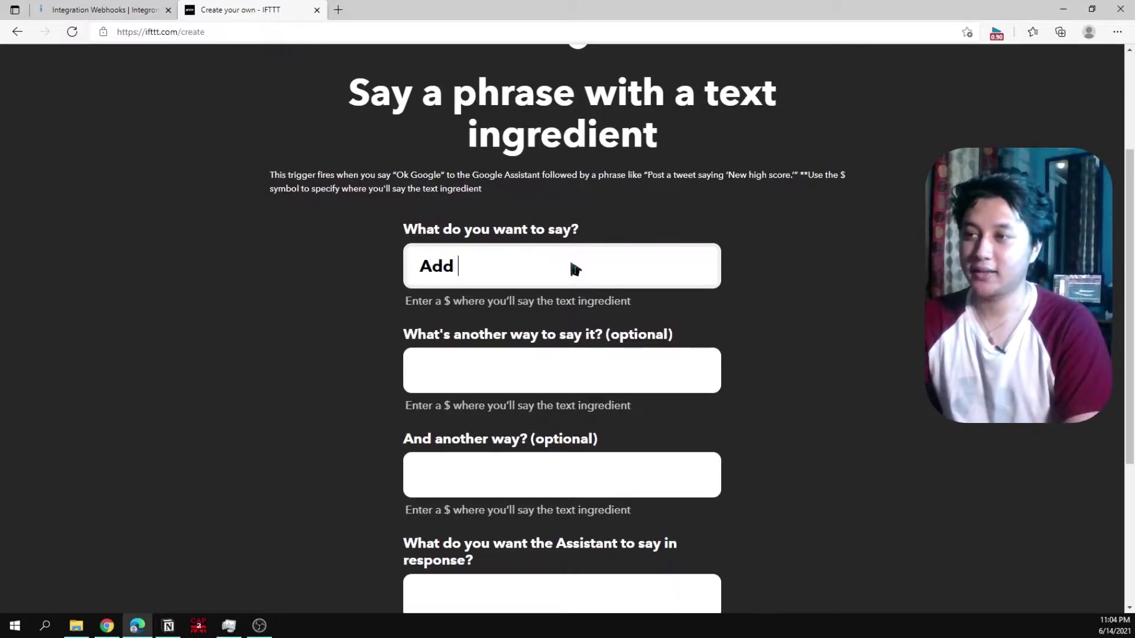
text(a notiojn)
key(BackSpace)
key(BackSpace)
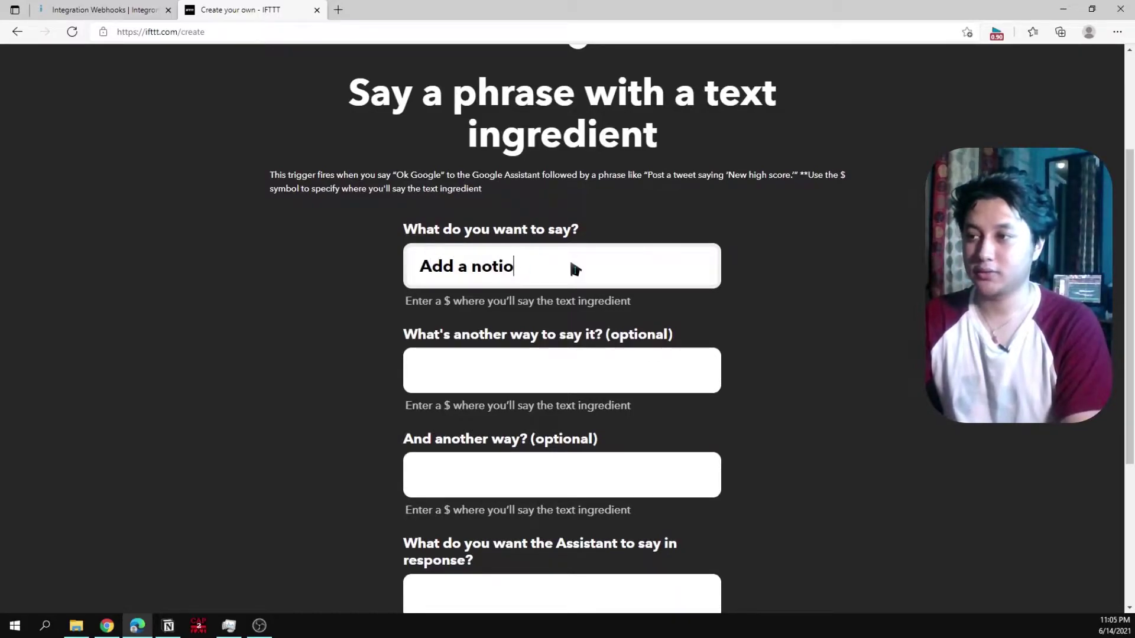
text(n taks)
key(BackSpace)
key(BackSpace)
text(sk)
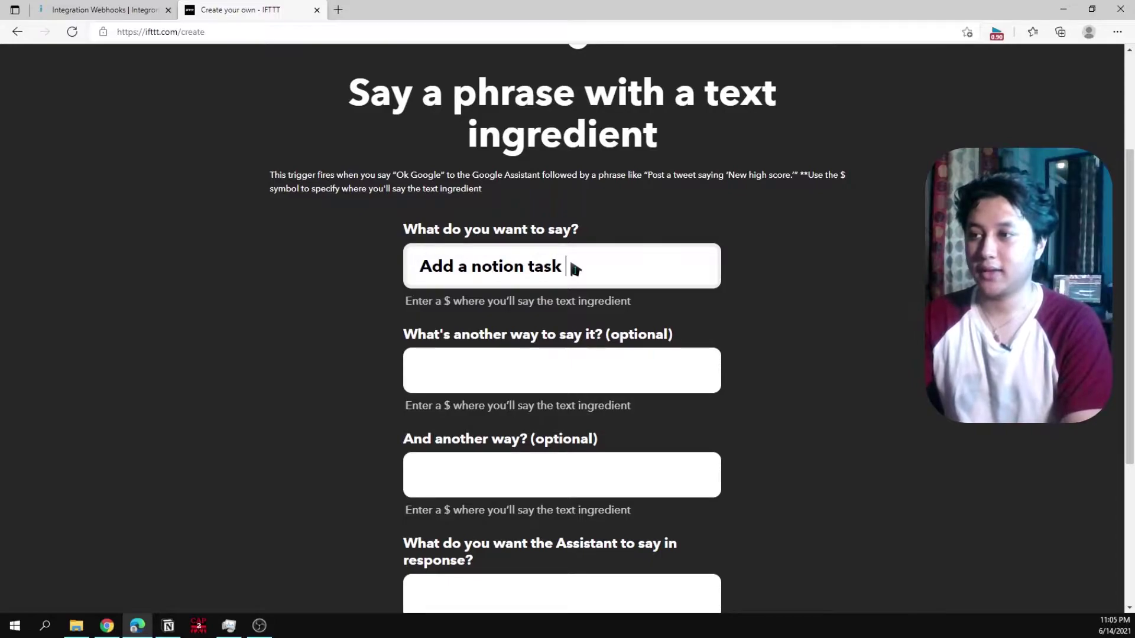
text( $)
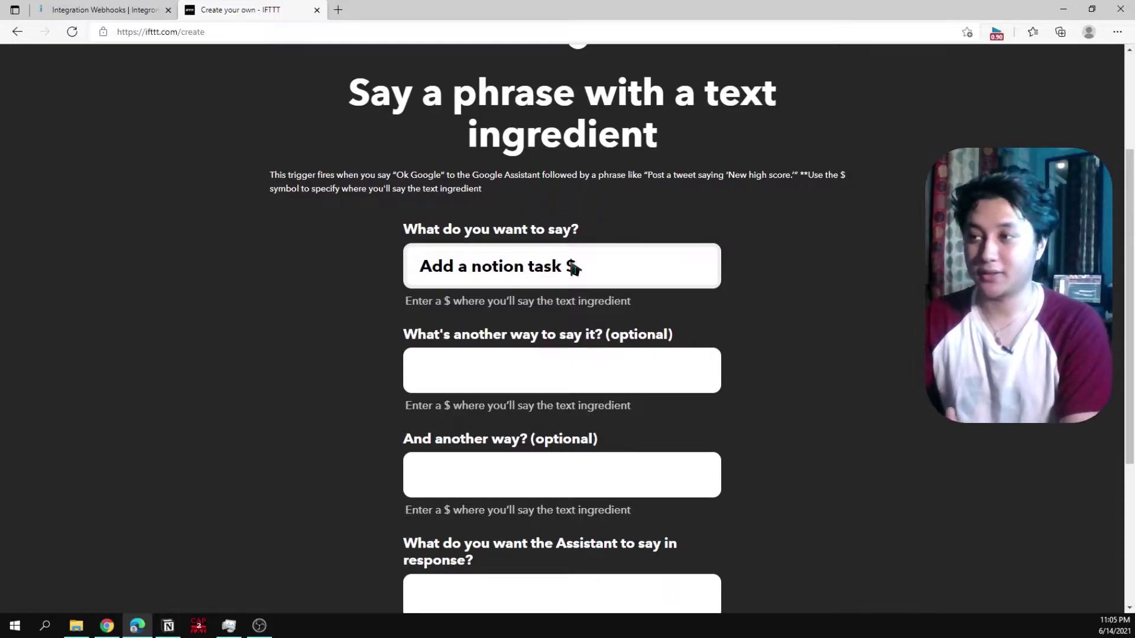
Set the first alternative way to say the phrase to "Notion task $"
click(547, 371)
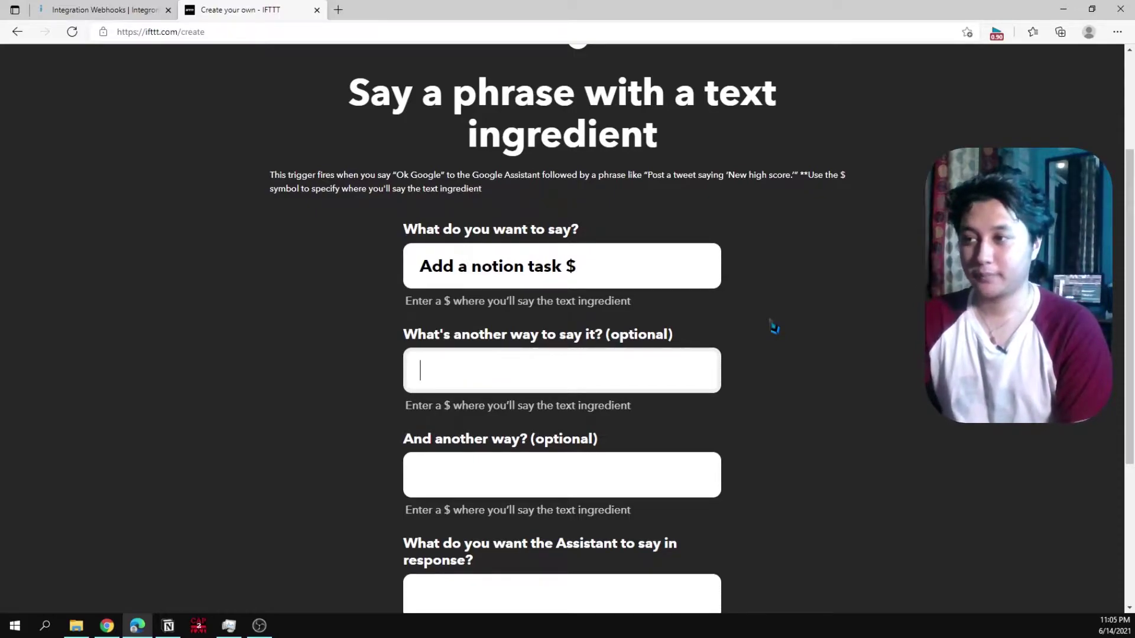
text(Notion ta)
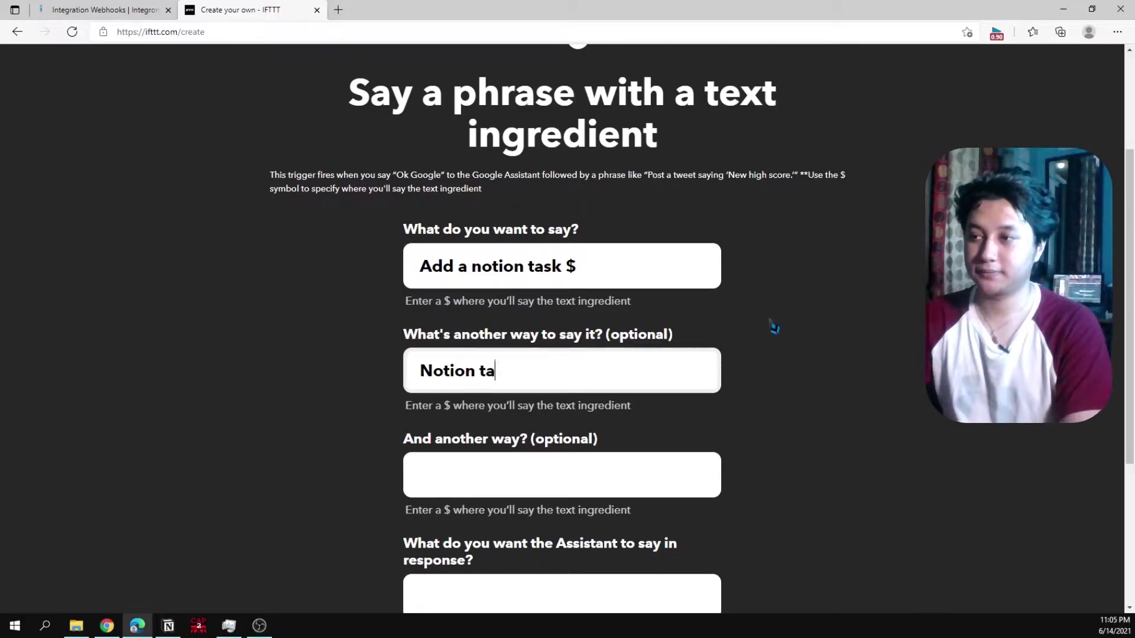
text(sk #)
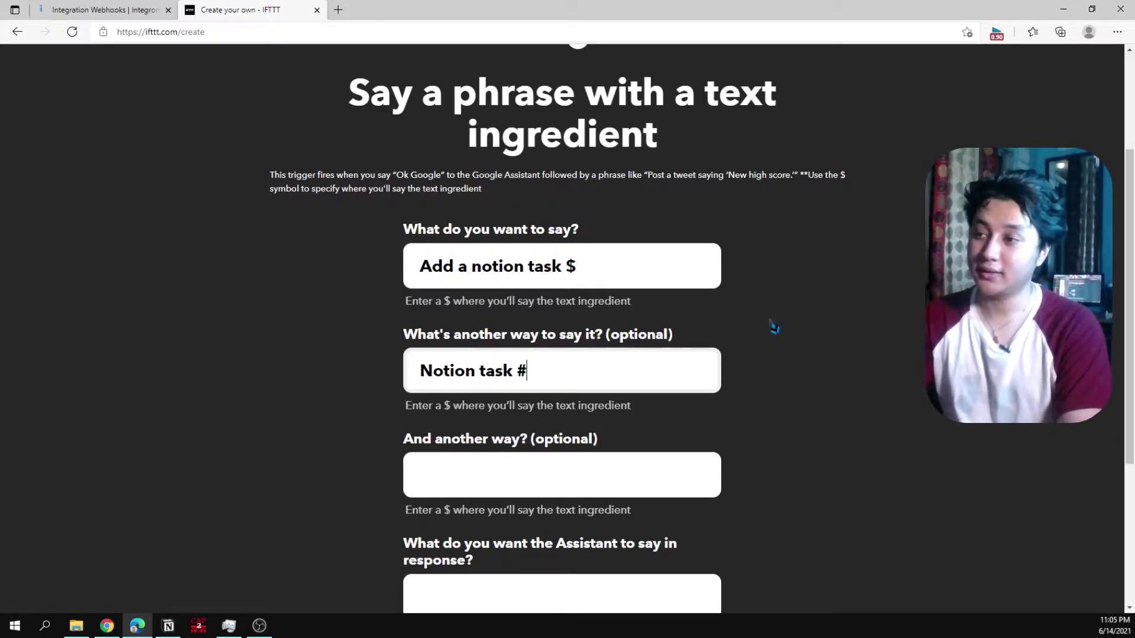
key(BackSpace)
text($)
Set the second alternative way to say the phrase to "Add task in notion $"
scroll(578, 398, down, 1)
click(578, 398)
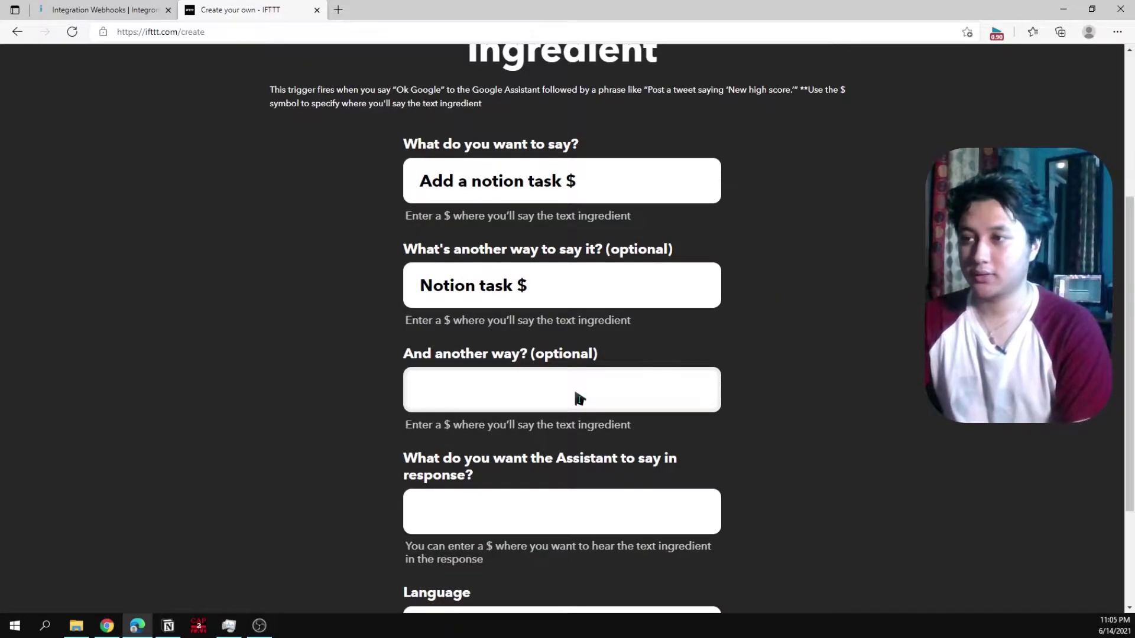
text(Add )
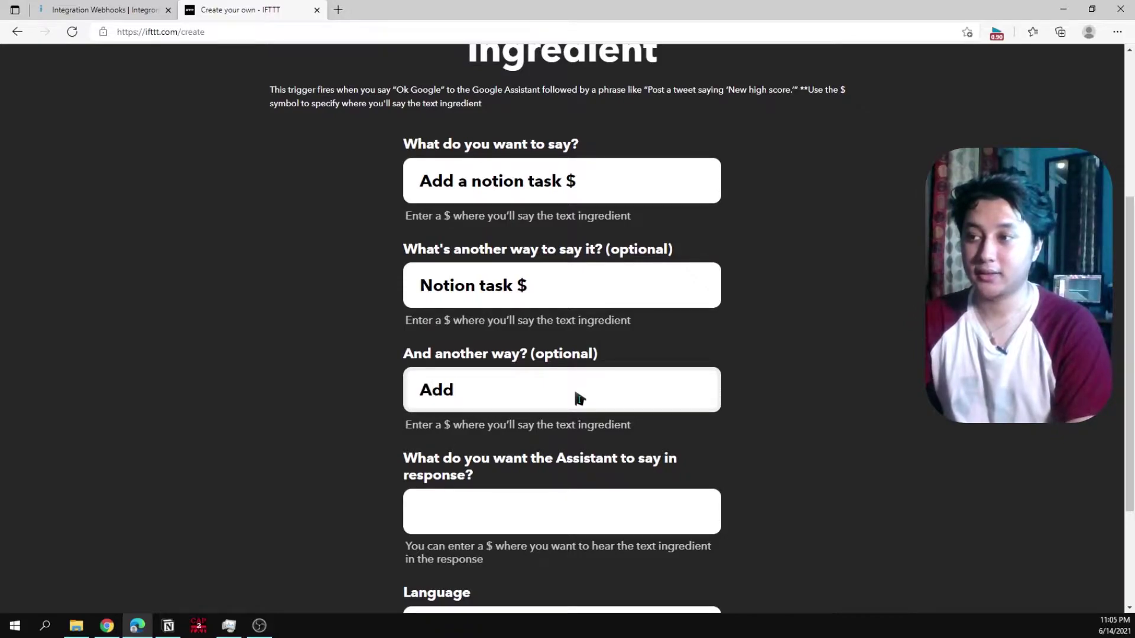
text(task in n)
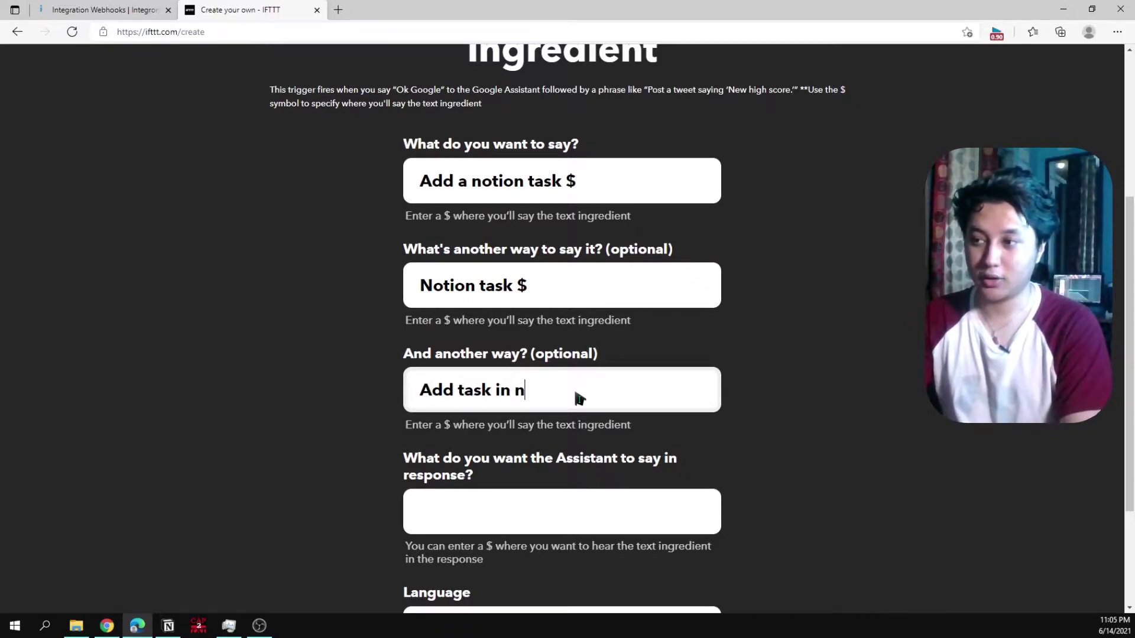
text(otion)
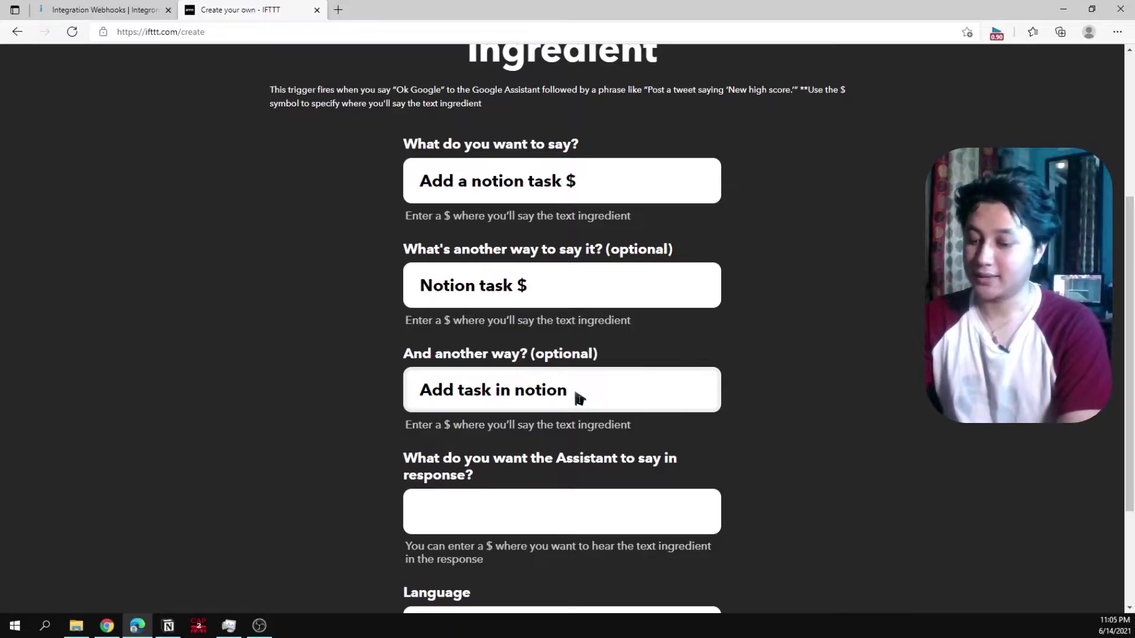
text( $)
Set the Assistant's spoken response to "I have added in Notion" followed by the user's first name
scroll(577, 397, down, 3)
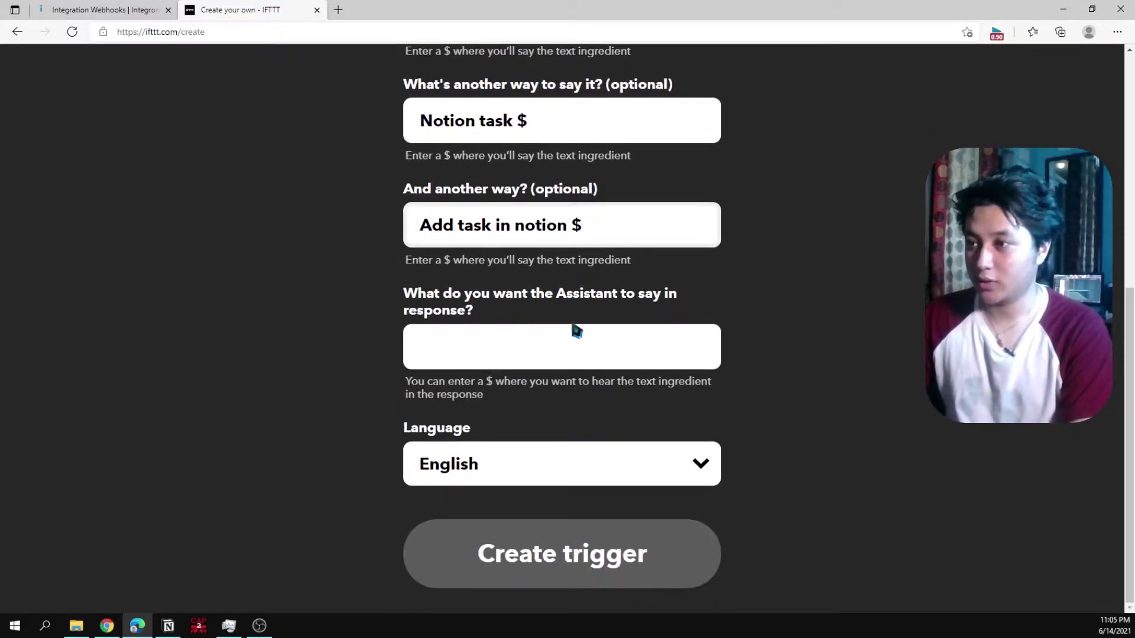
click(578, 348)
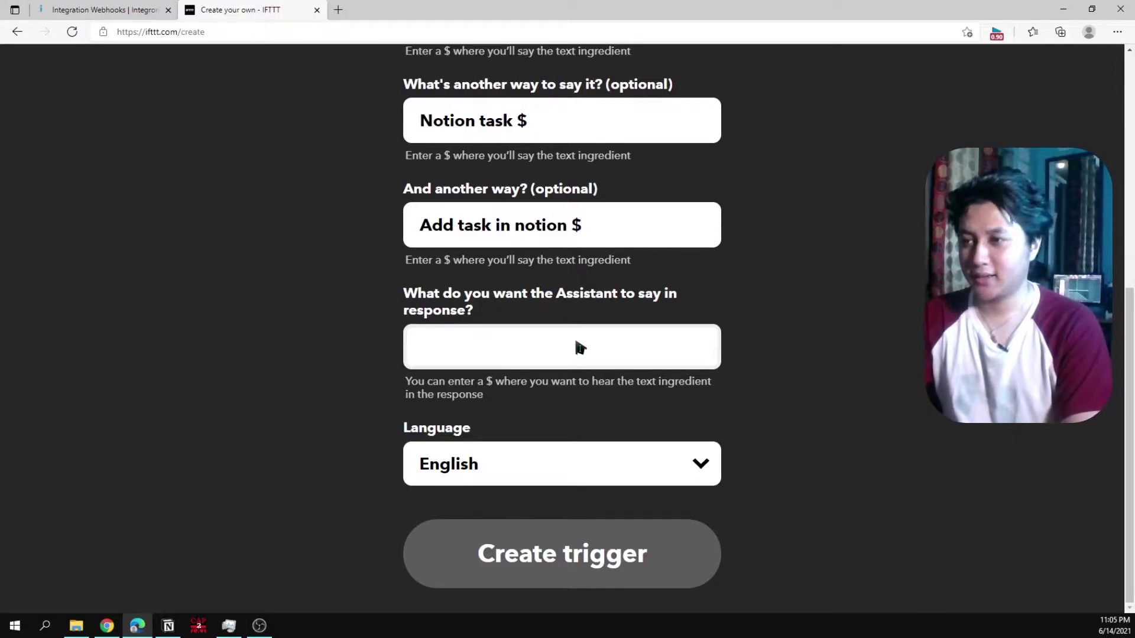
text(I have )
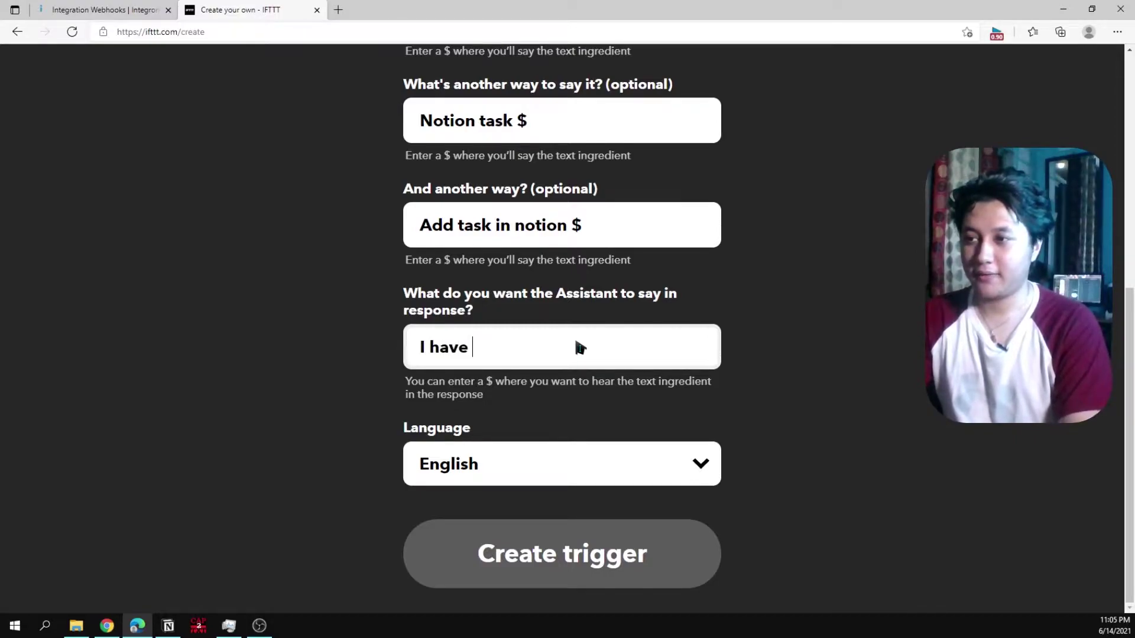
text(added in )
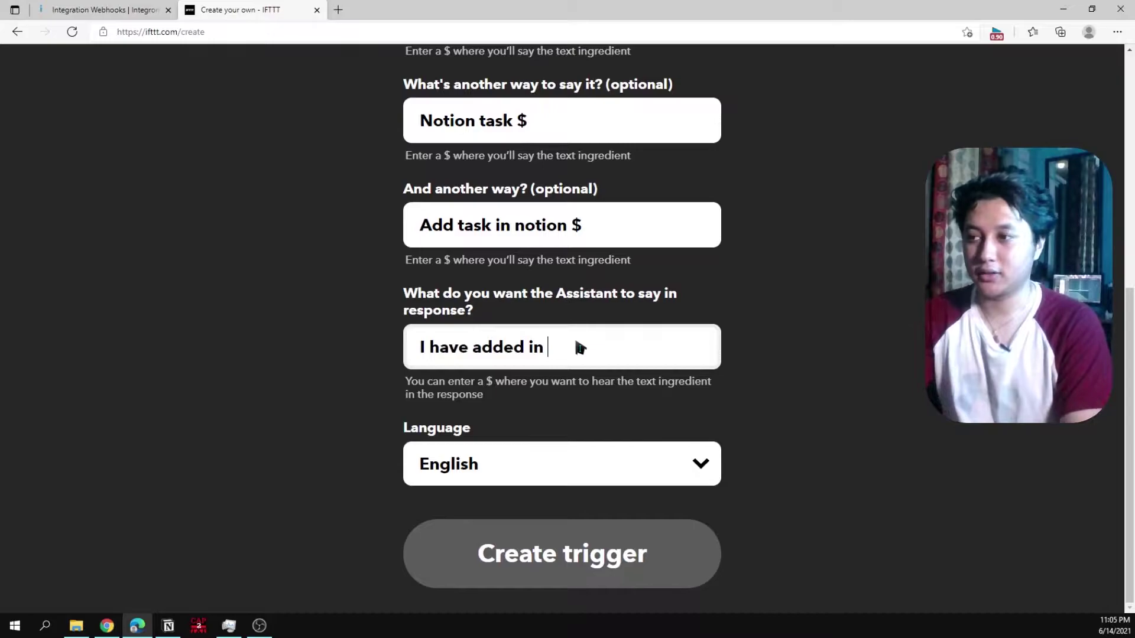
text(Notion Ade)
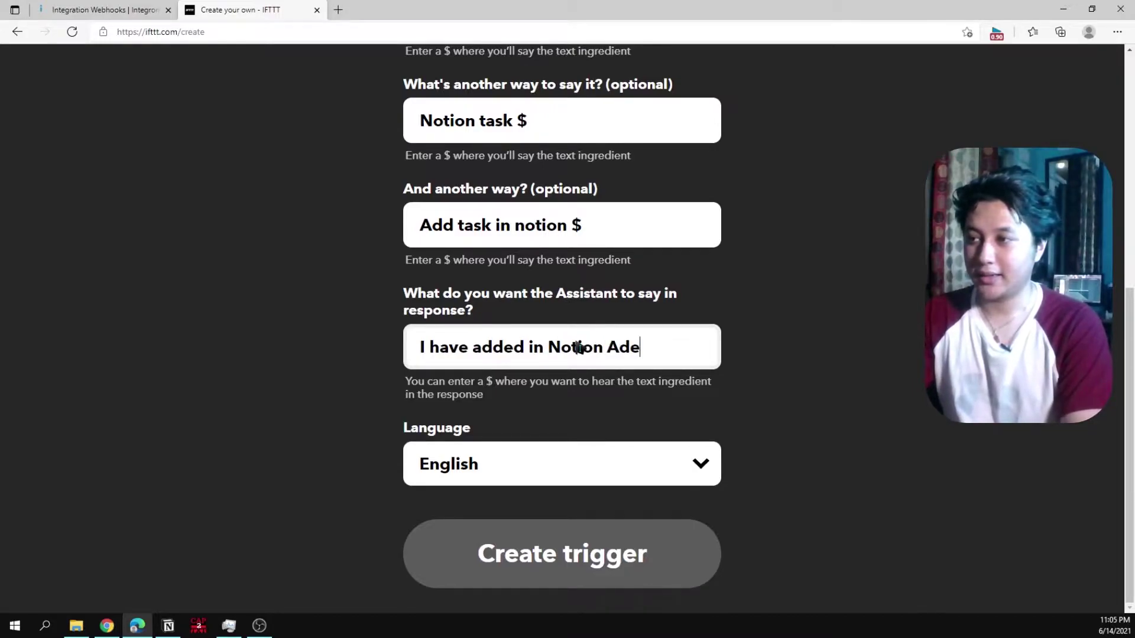
key(BackSpace)
key(BackSpace)
text(eimi)
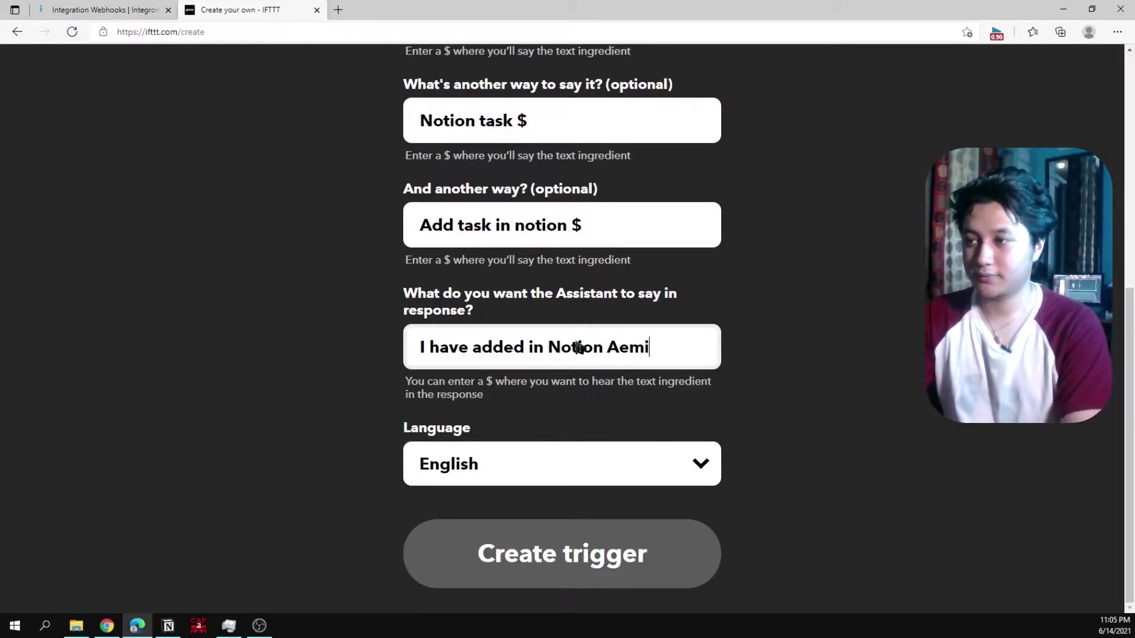
key(BackSpace)
key(BackSpace)
key(BackSpace)
key(BackSpace)
text(Aenish)
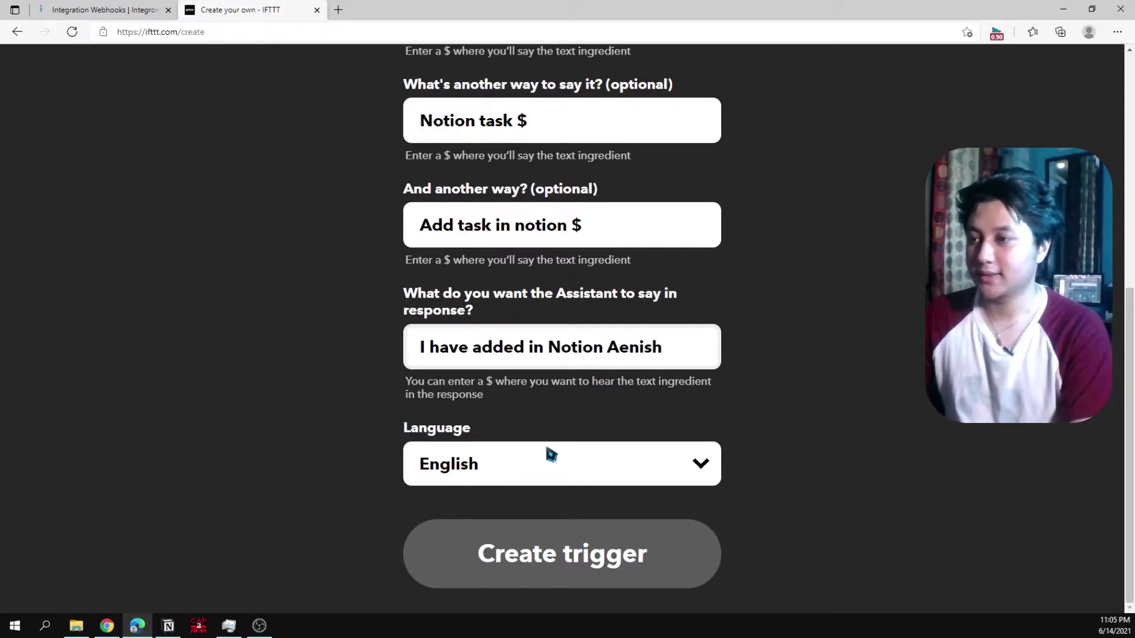
Create the Google Assistant trigger and start adding the applet's Then That action
click(542, 554)
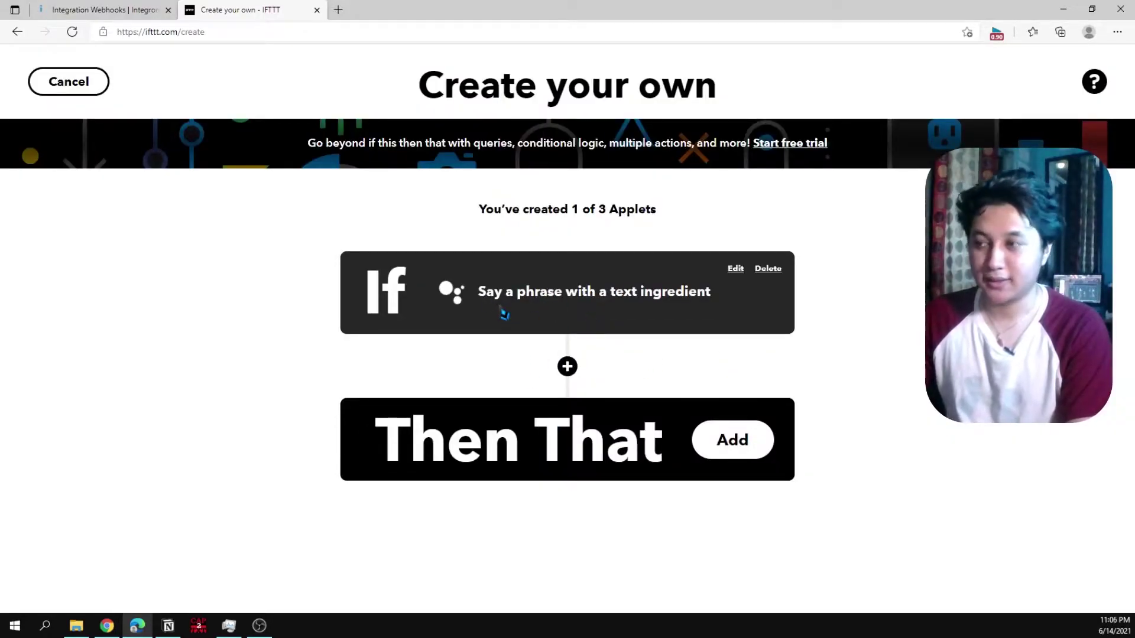
click(718, 452)
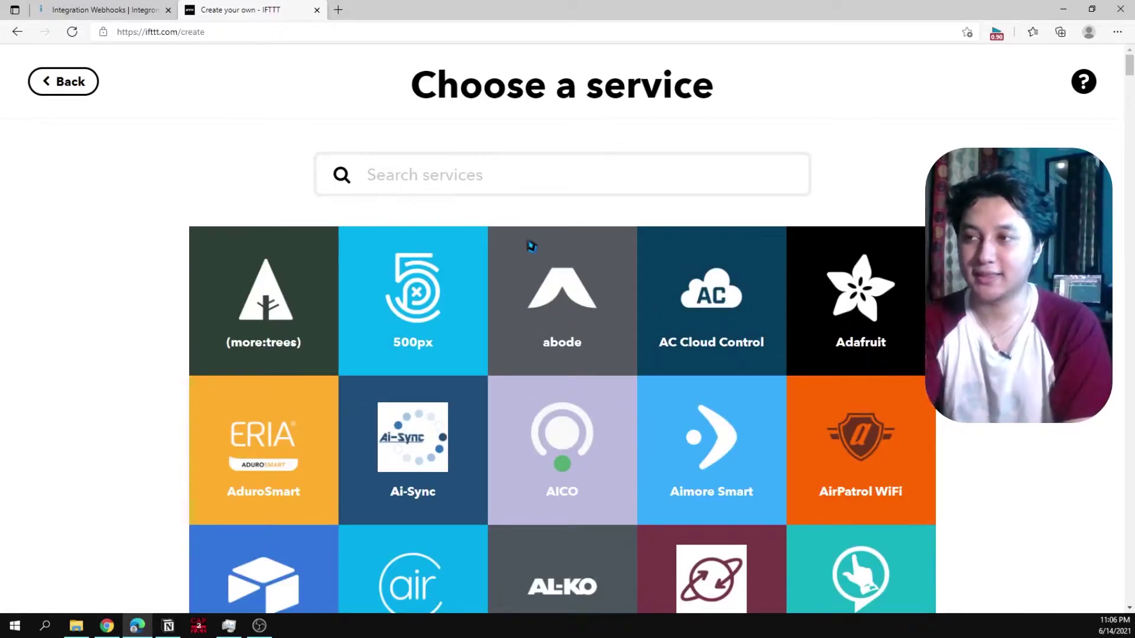
Search the available action services for "notion"
text(web)
key(BackSpace)
key(BackSpace)
key(BackSpace)
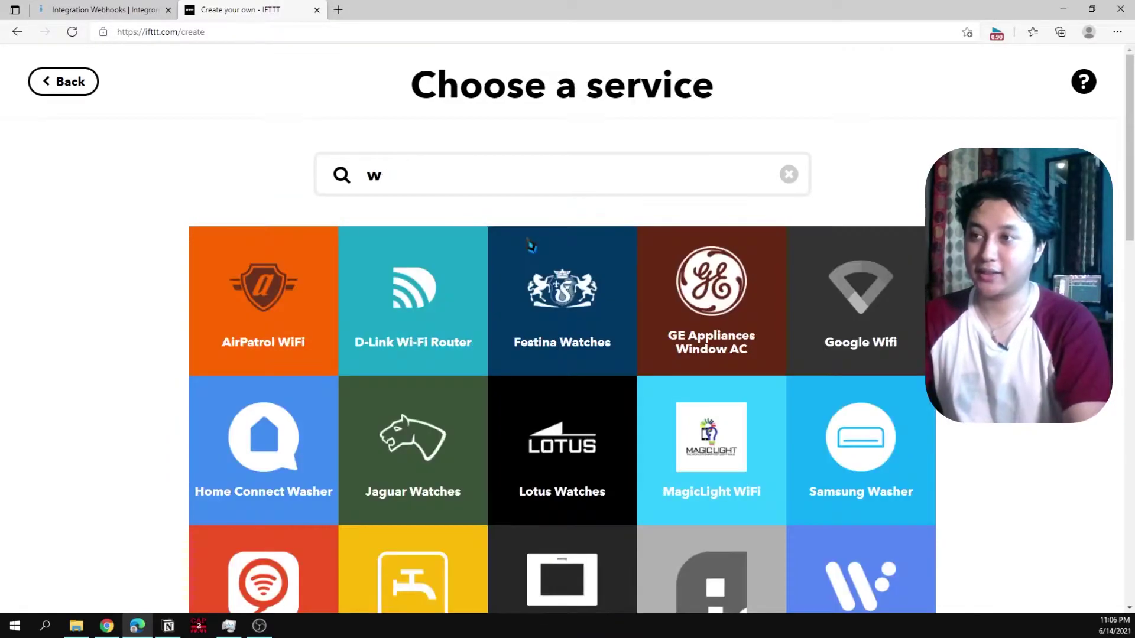
text(notion)
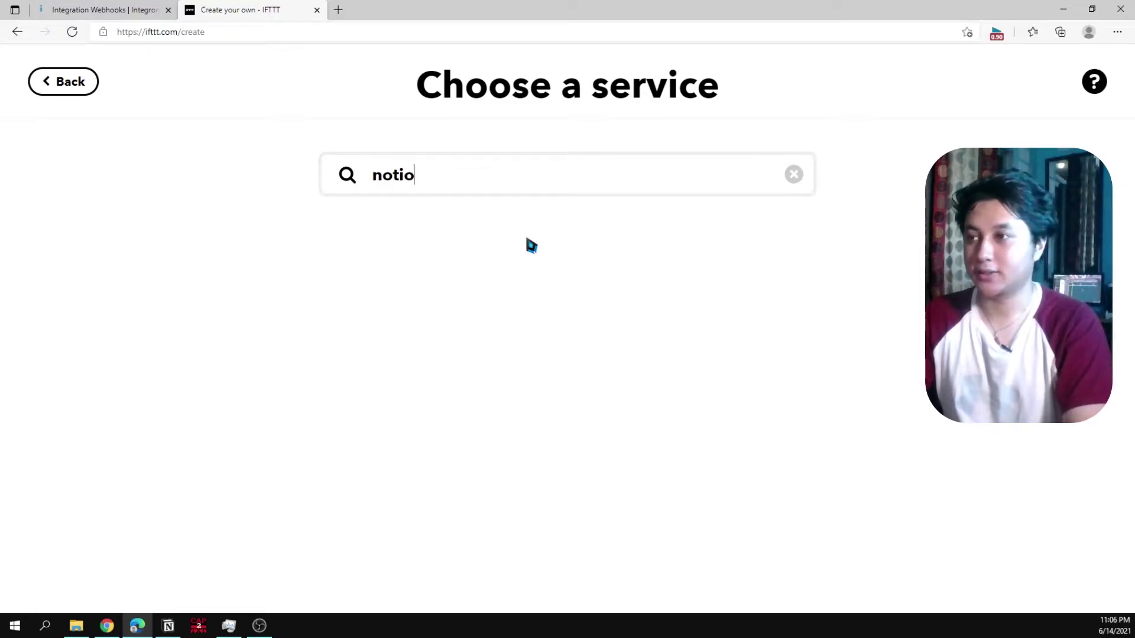
key(BackSpace)
key(BackSpace)
key(BackSpace)
key(BackSpace)
key(BackSpace)
Find the Webhooks service and choose its "Make a web request" action
text(we)
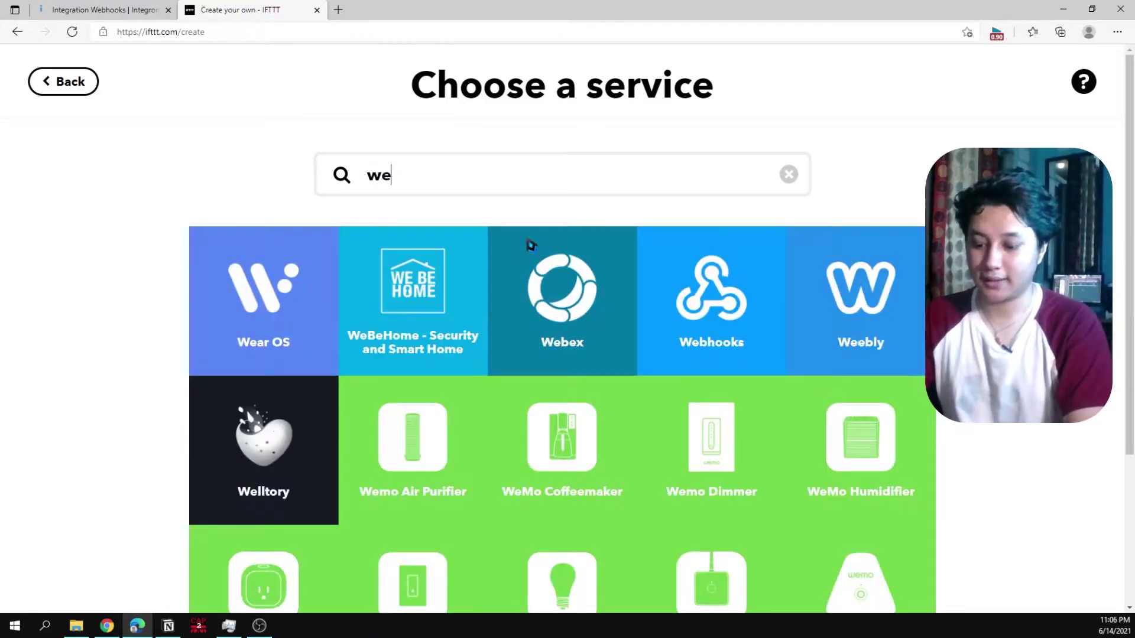
text(hook)
click(531, 277)
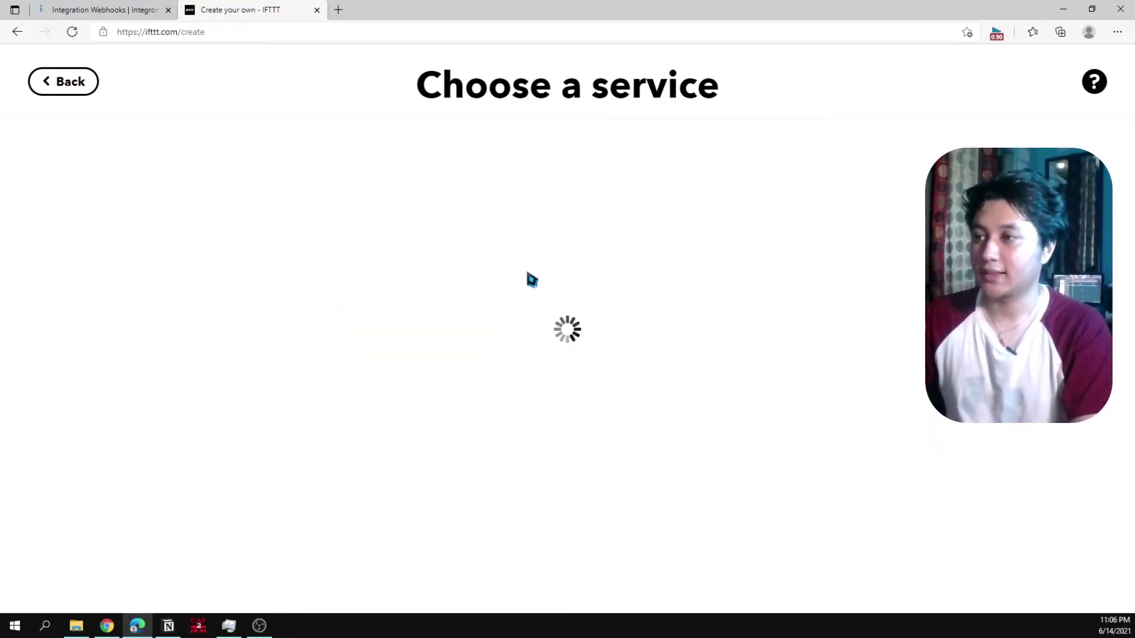
click(586, 432)
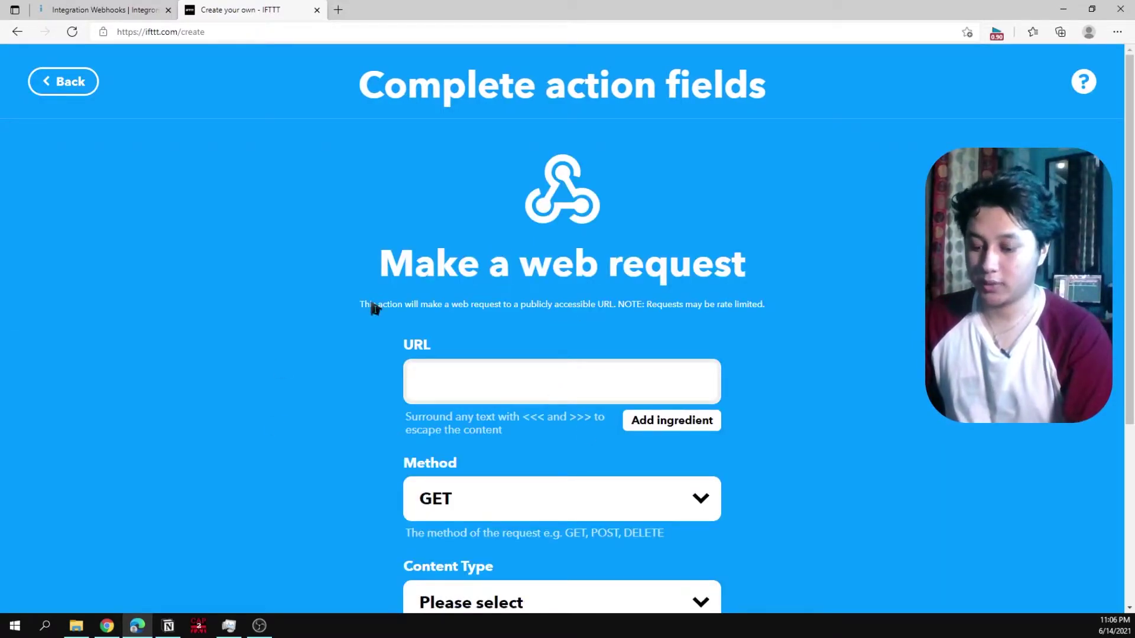
Copy the Notion Call webhook address from Integromat and paste it as the URL of the IFTTT web request
click(110, 10)
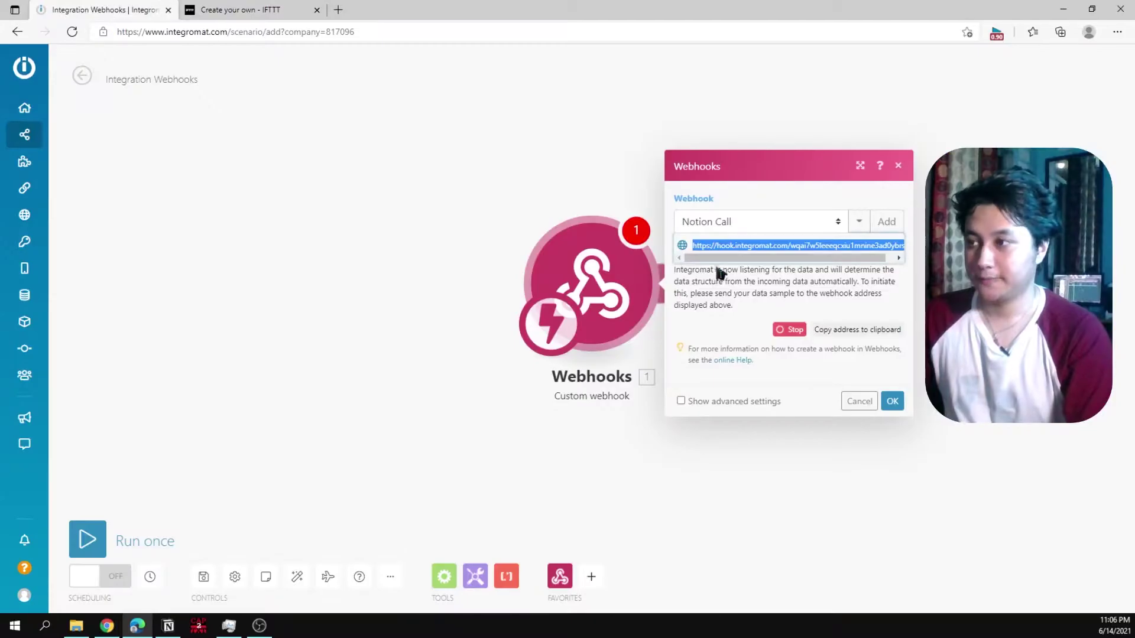
click(846, 330)
click(236, 9)
key(ctrl+v)
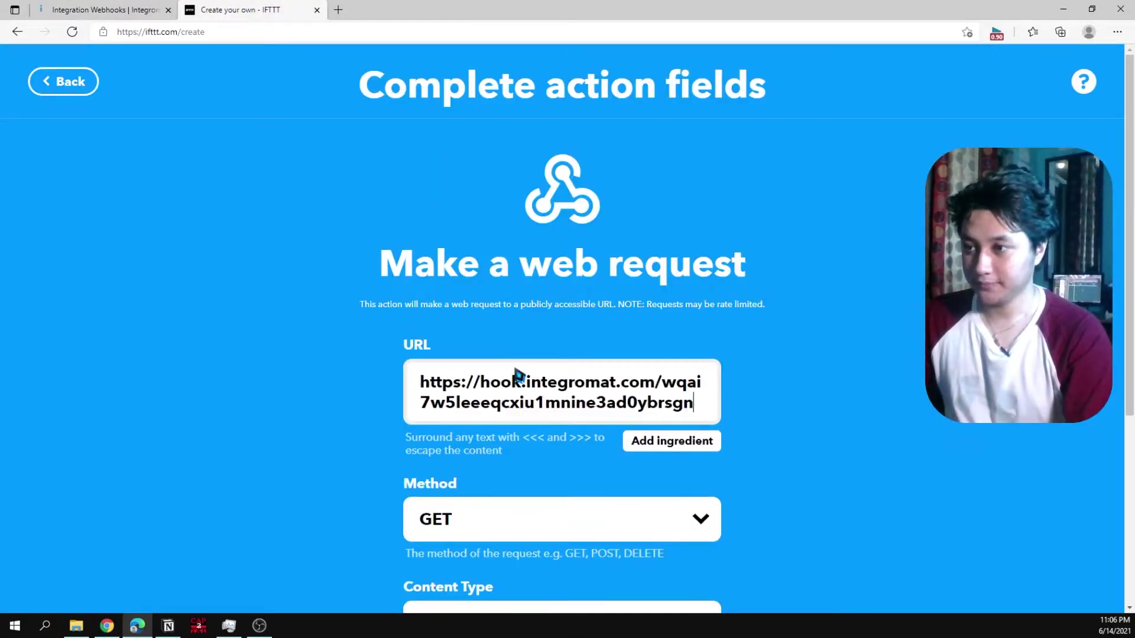
Set the web request's method to POST and its content type to text/plain
scroll(565, 449, down, 1)
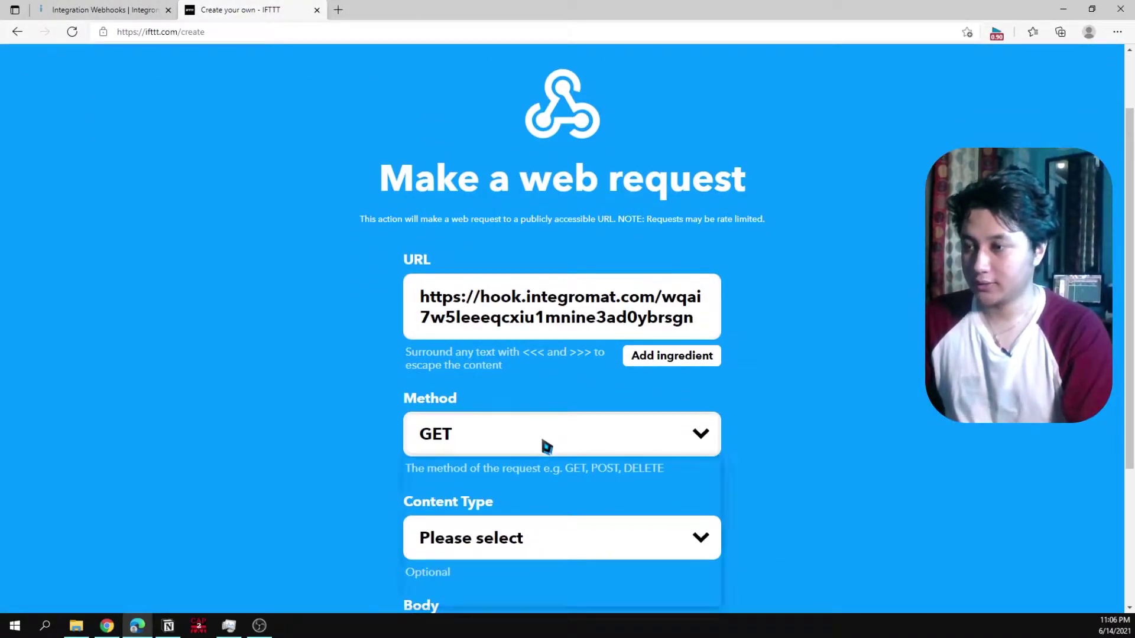
scroll(546, 447, down, 3)
click(452, 237)
click(442, 278)
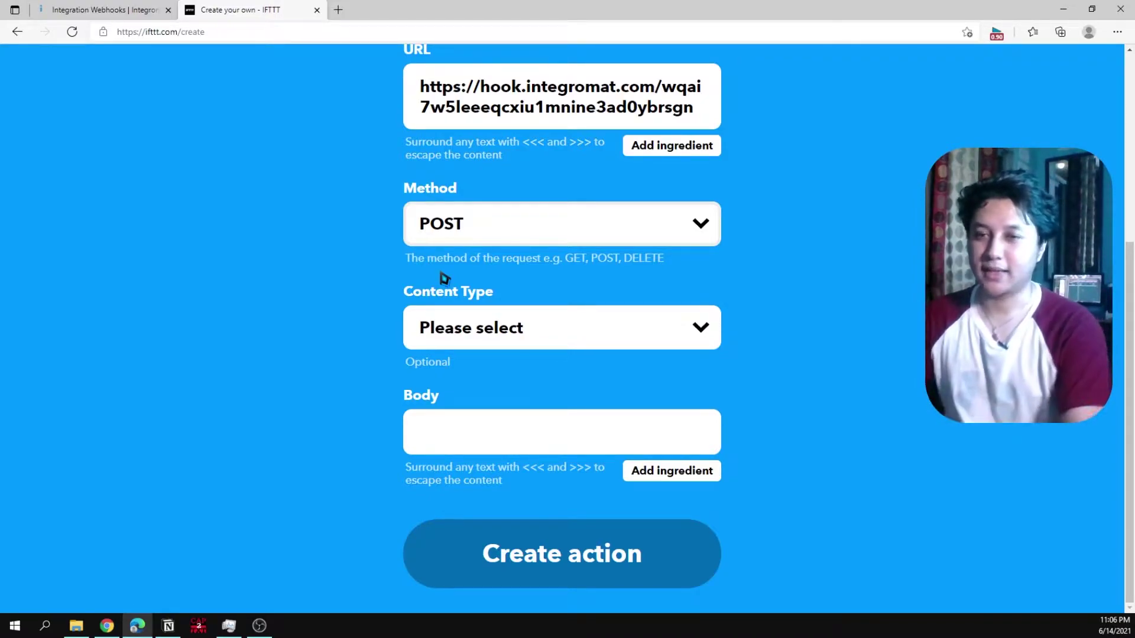
click(461, 328)
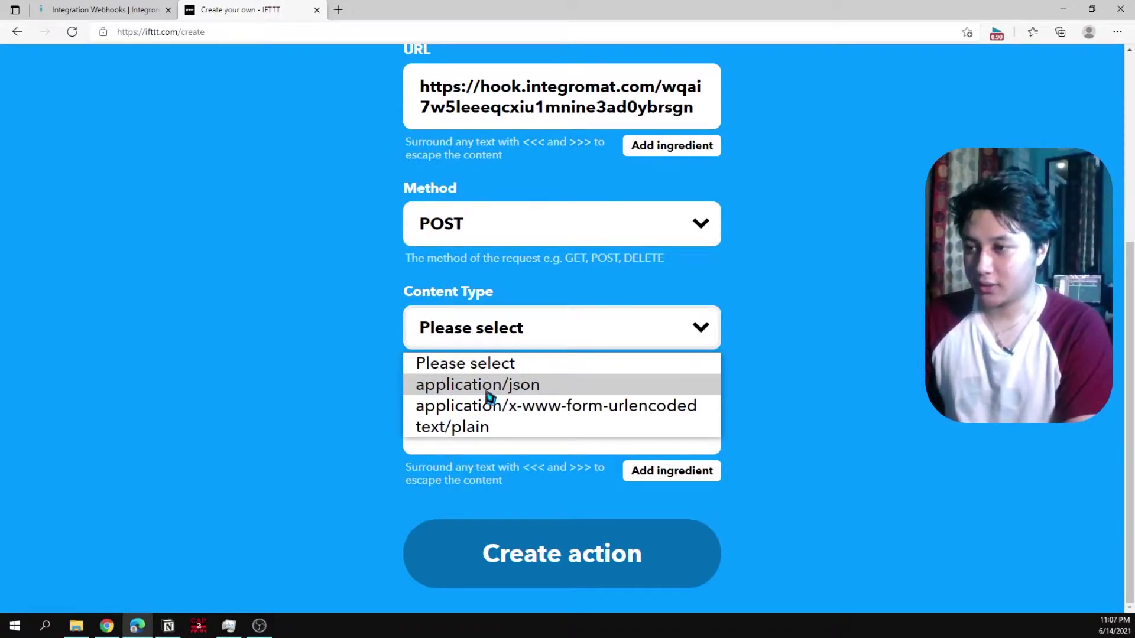
click(476, 427)
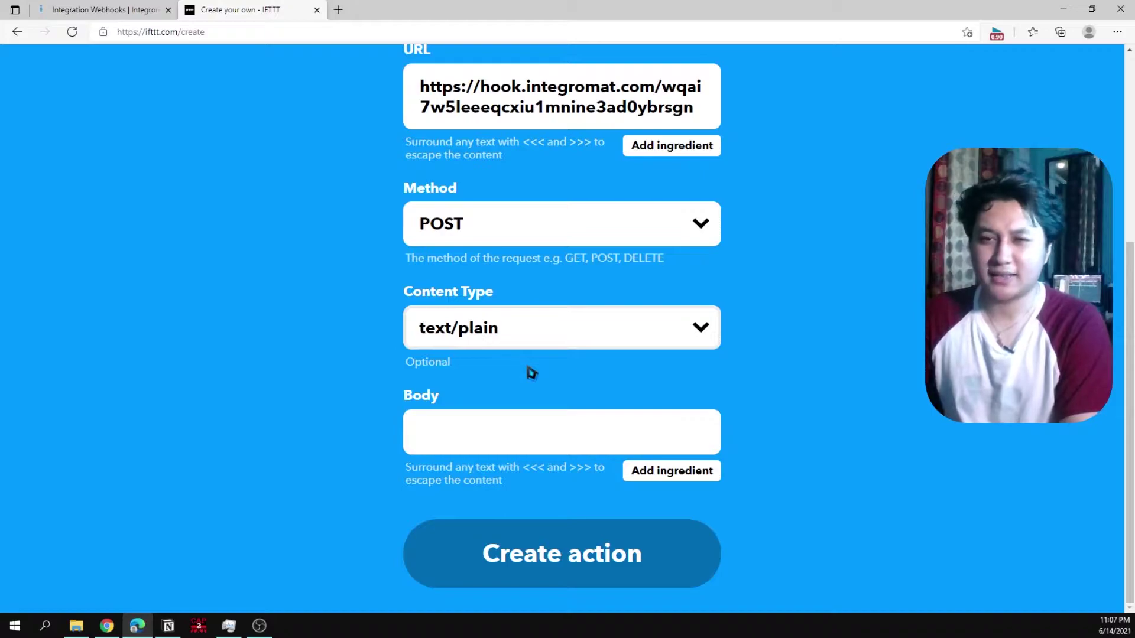
Insert the trigger's TextField ingredient as the body of the web request
click(509, 441)
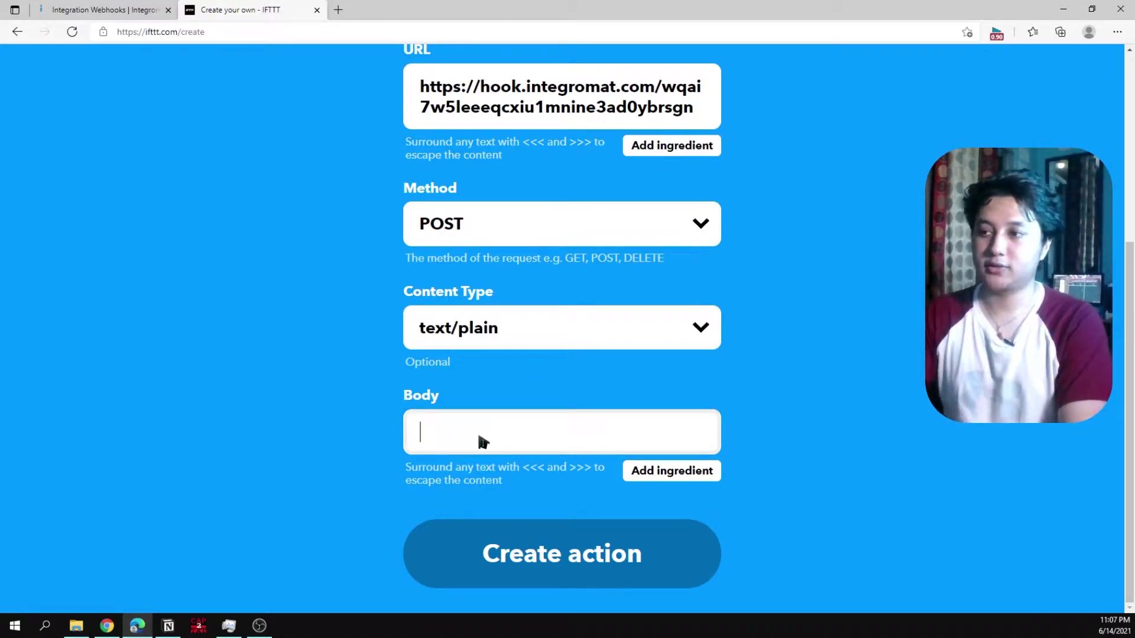
click(642, 479)
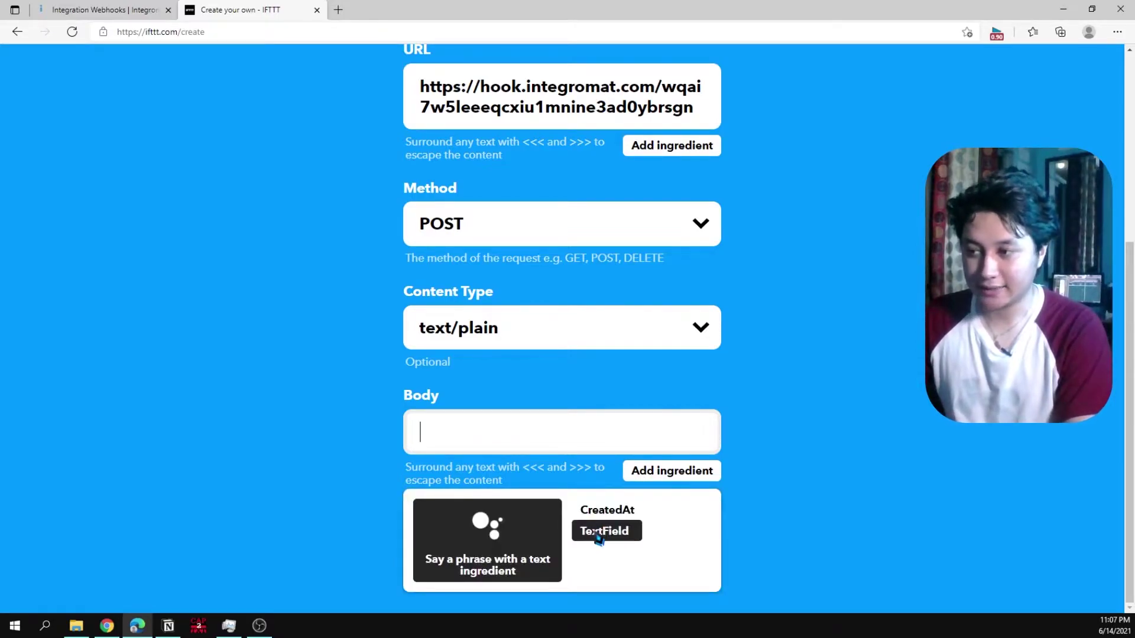
click(598, 532)
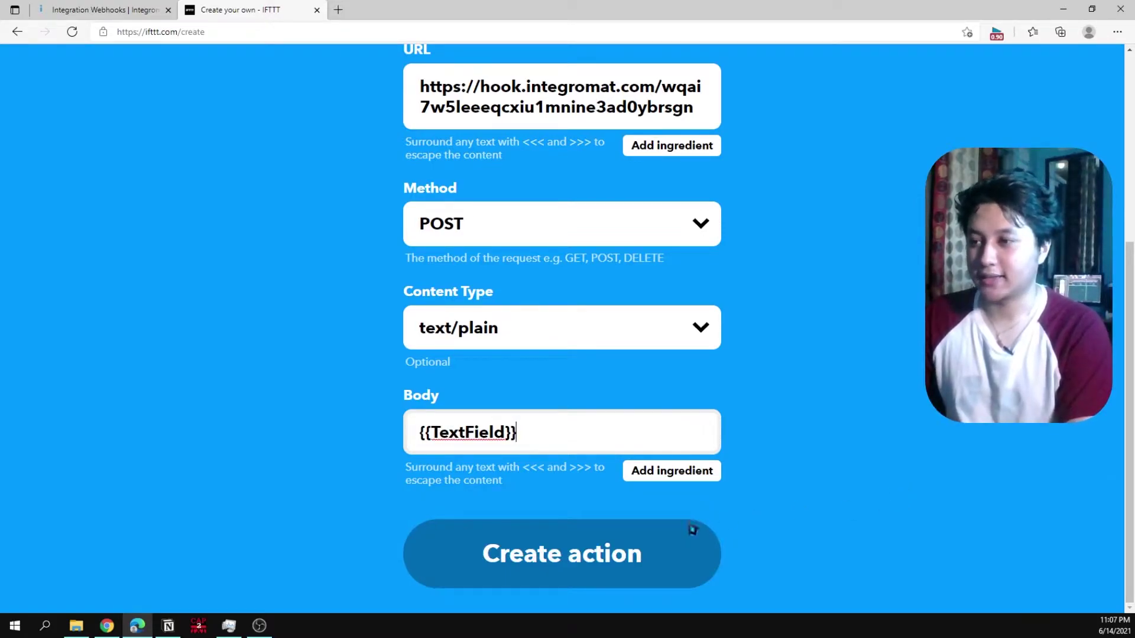
Create the web request action and finish the applet with its suggested title
click(666, 535)
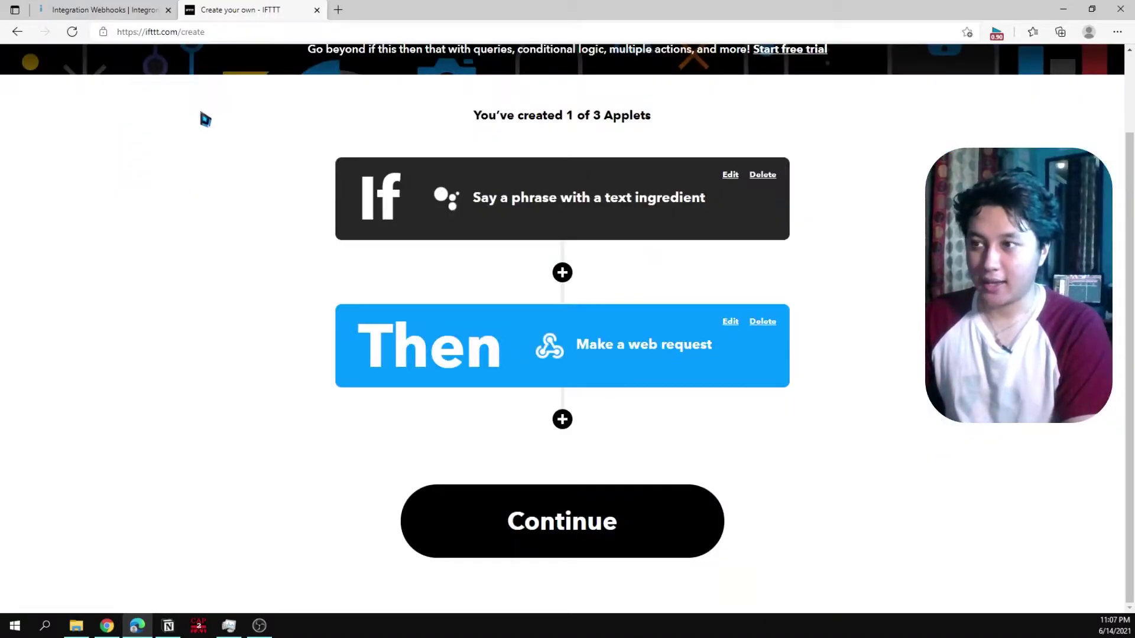
click(581, 494)
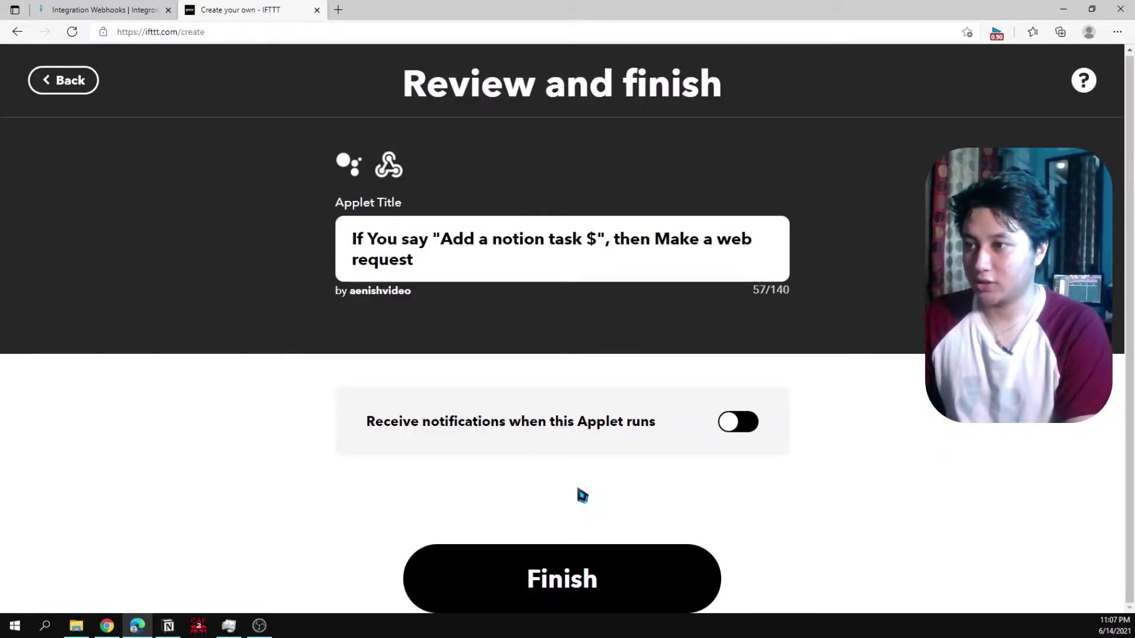
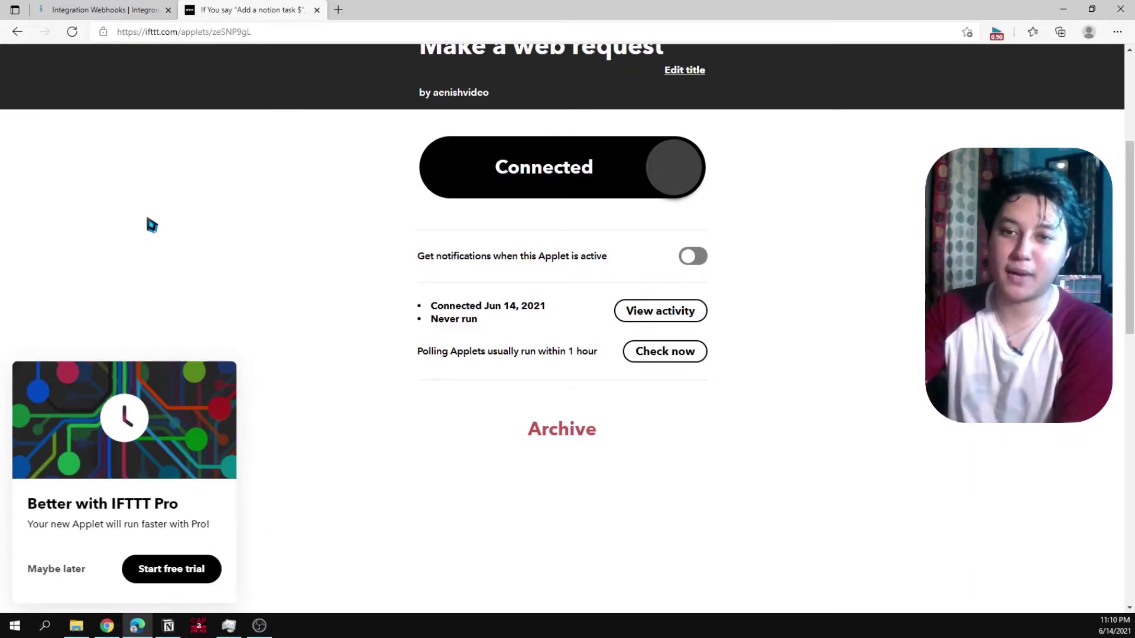
scroll(149, 221, up, 5)
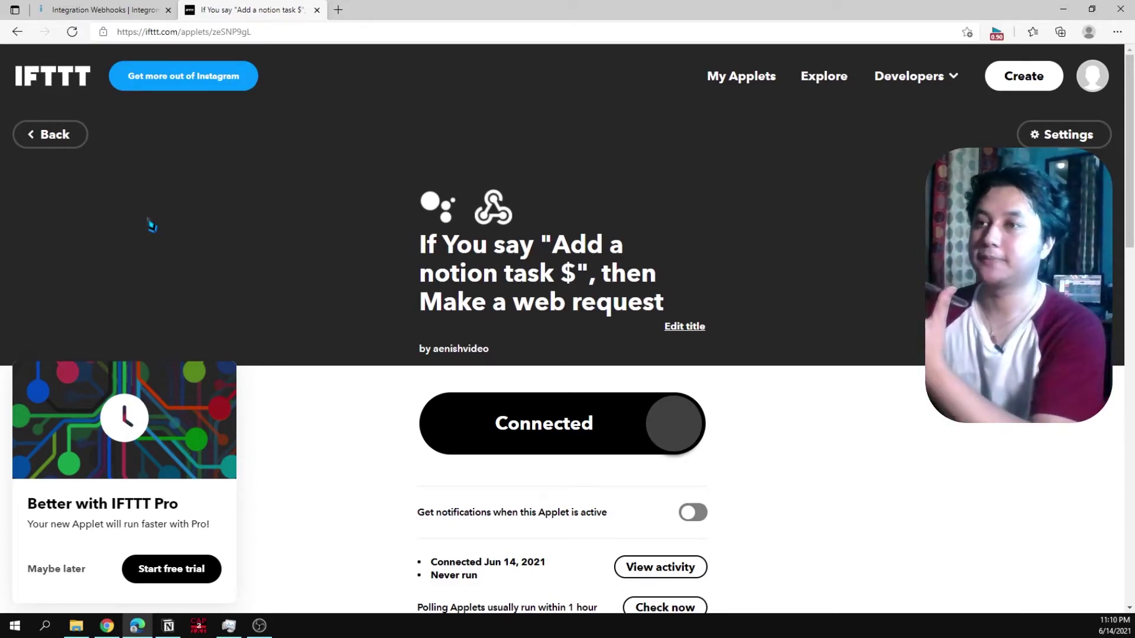
In the Integromat scenario, confirm the Notion Call webhook settings and add a Notion "Create a Database Item" module after it
click(131, 9)
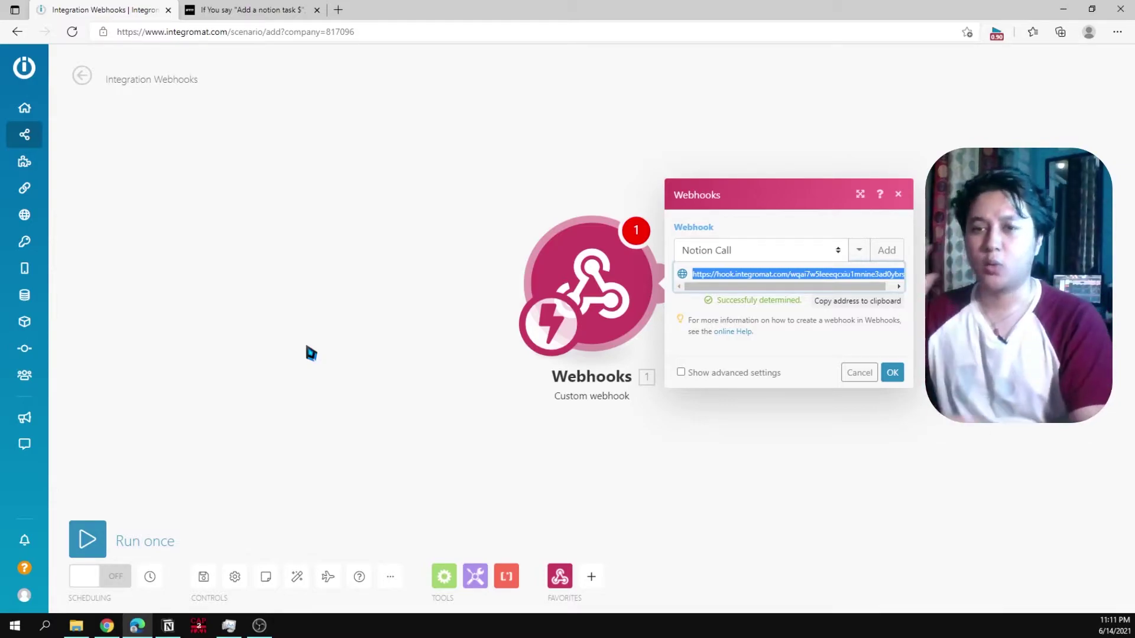
click(890, 374)
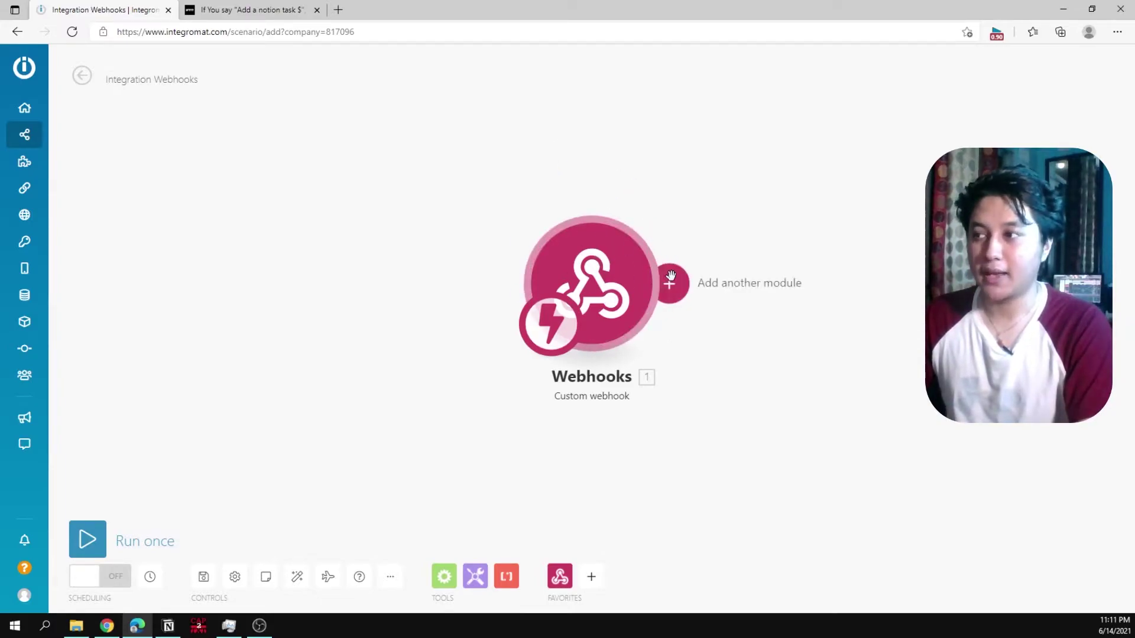
click(671, 277)
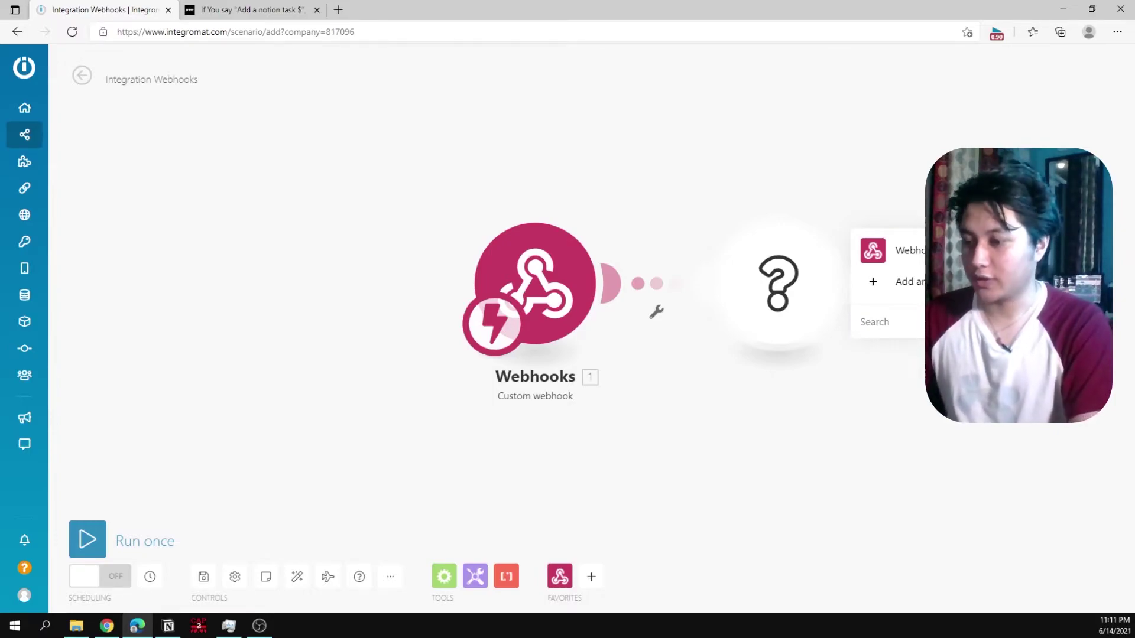
text(notio)
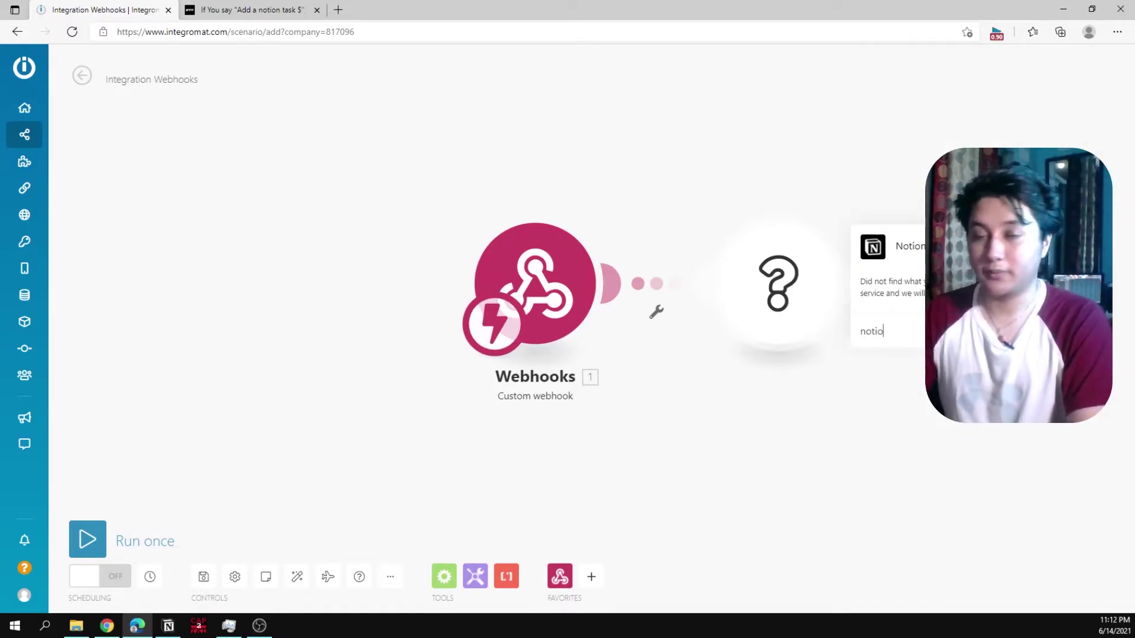
click(904, 255)
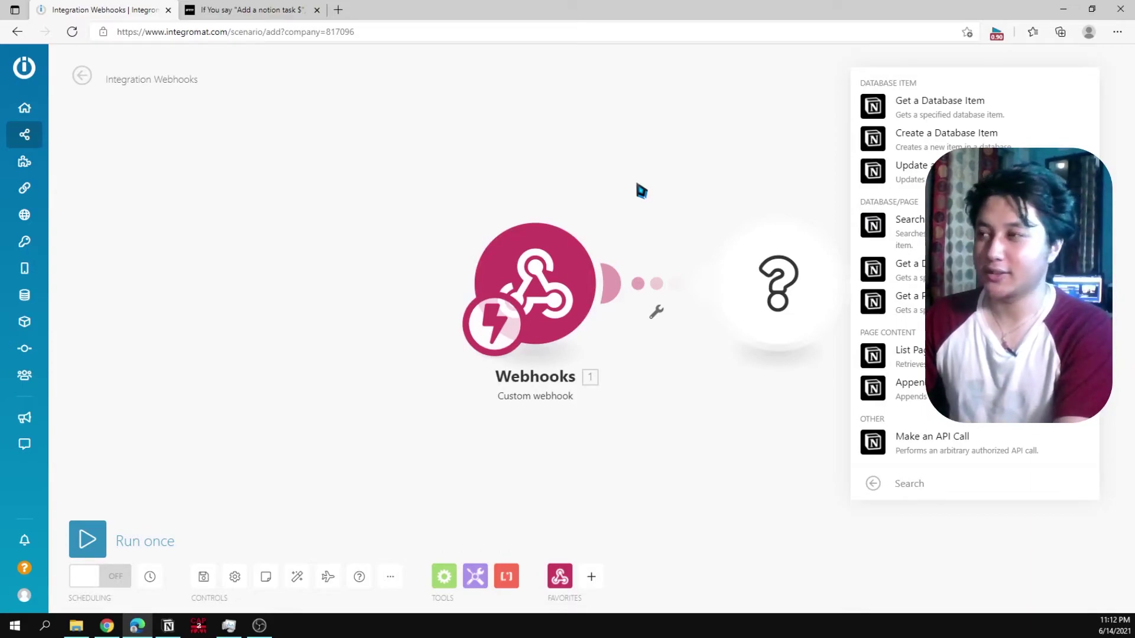
click(924, 148)
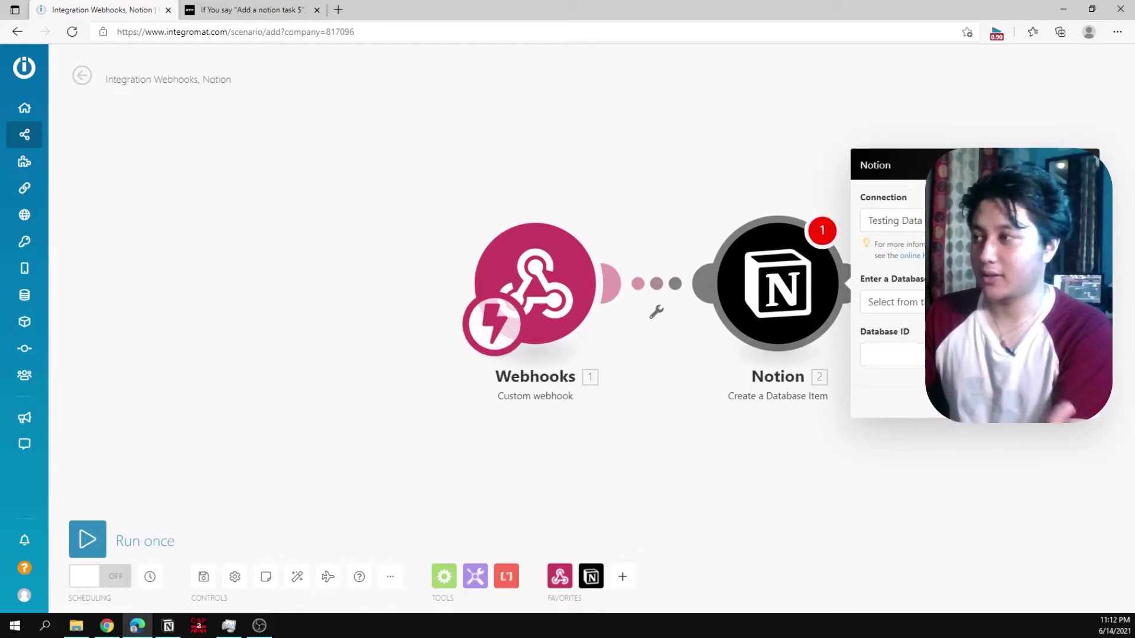
Select the Updates database from the list as the target for the new Notion item
click(891, 301)
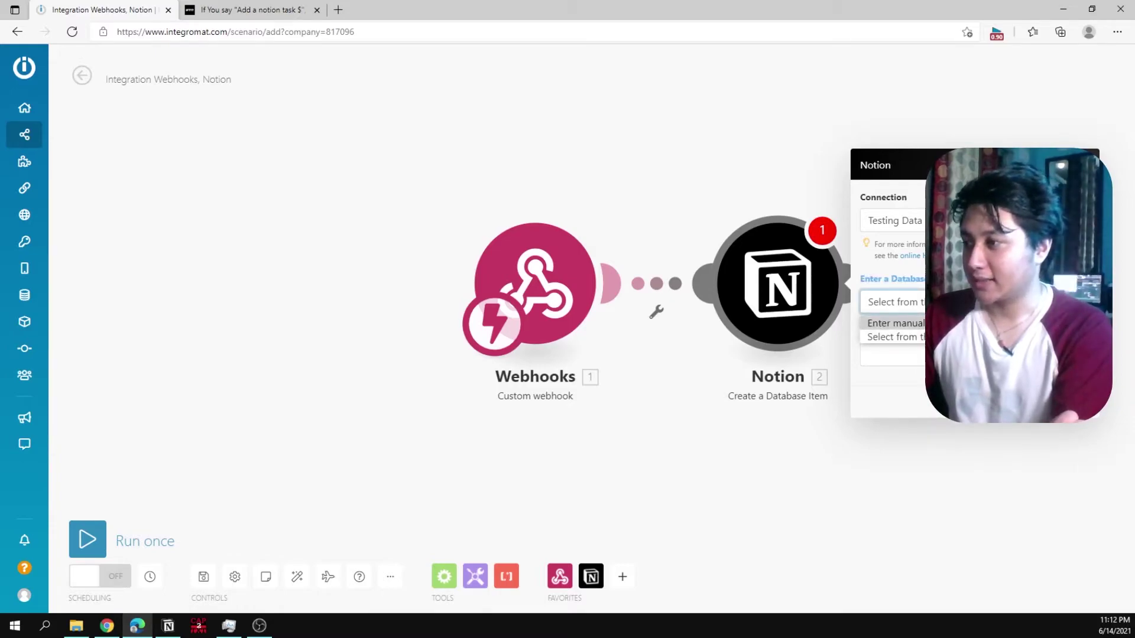
click(891, 354)
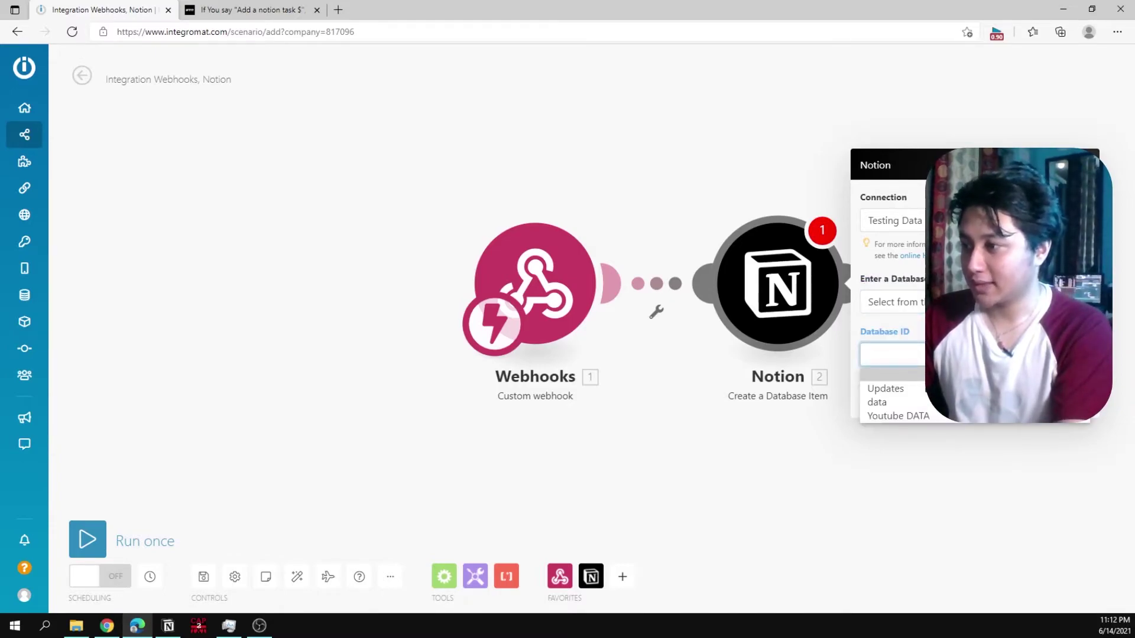
click(922, 389)
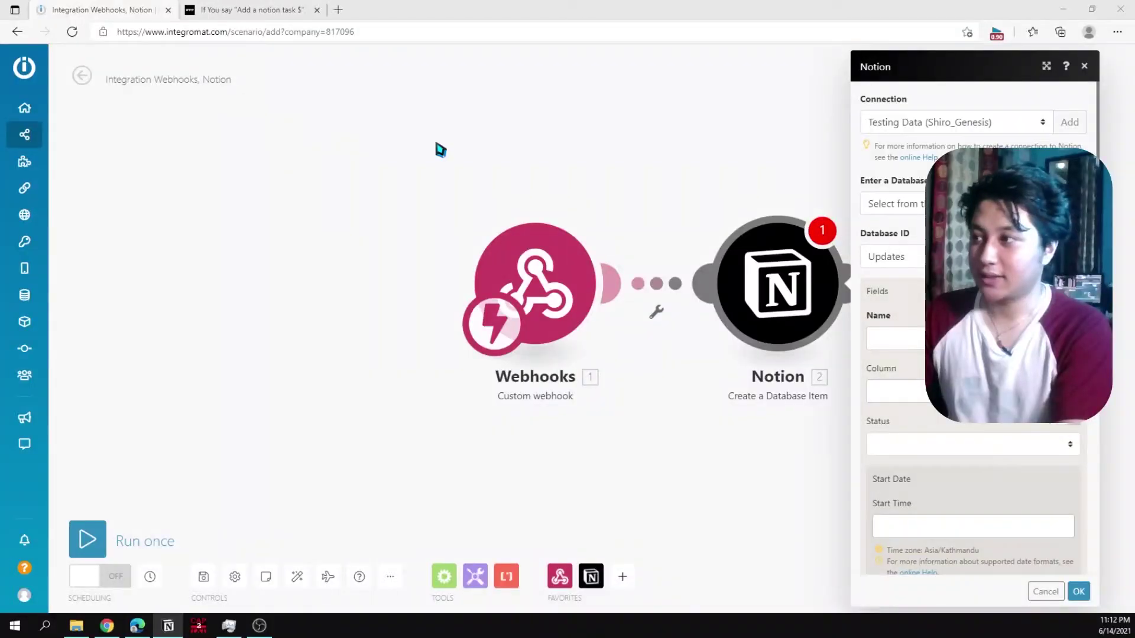
Switch to Notion, check the Updates database's sharing settings for the Integromat integration, and restore the window to a smaller size
key(alt+Tab)
double_click(491, 83)
click(1041, 25)
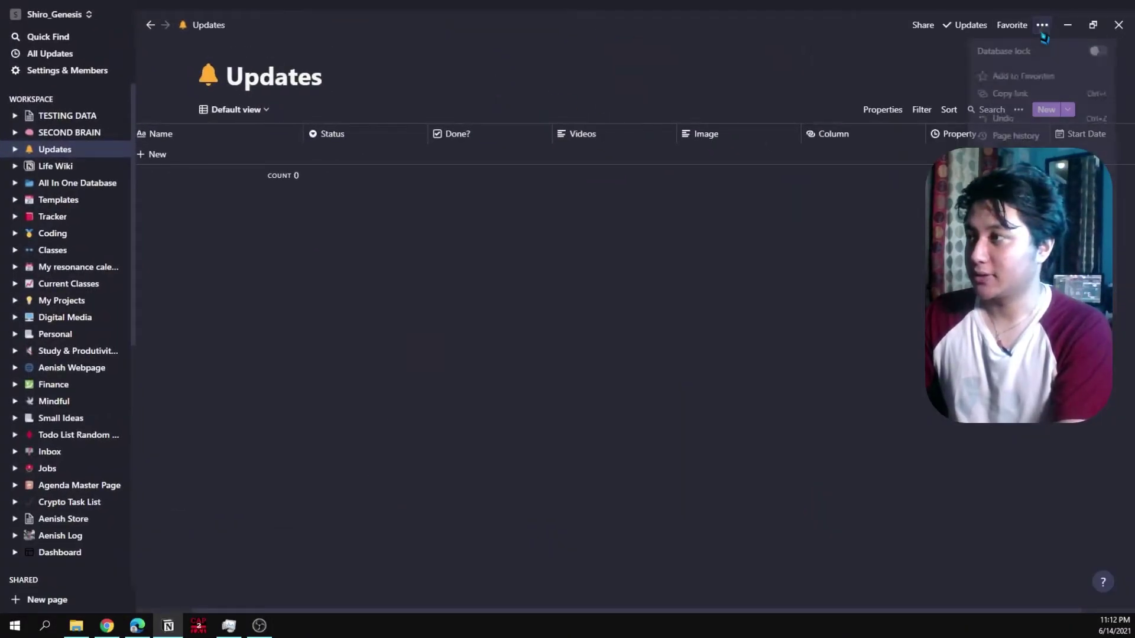
click(929, 44)
click(923, 25)
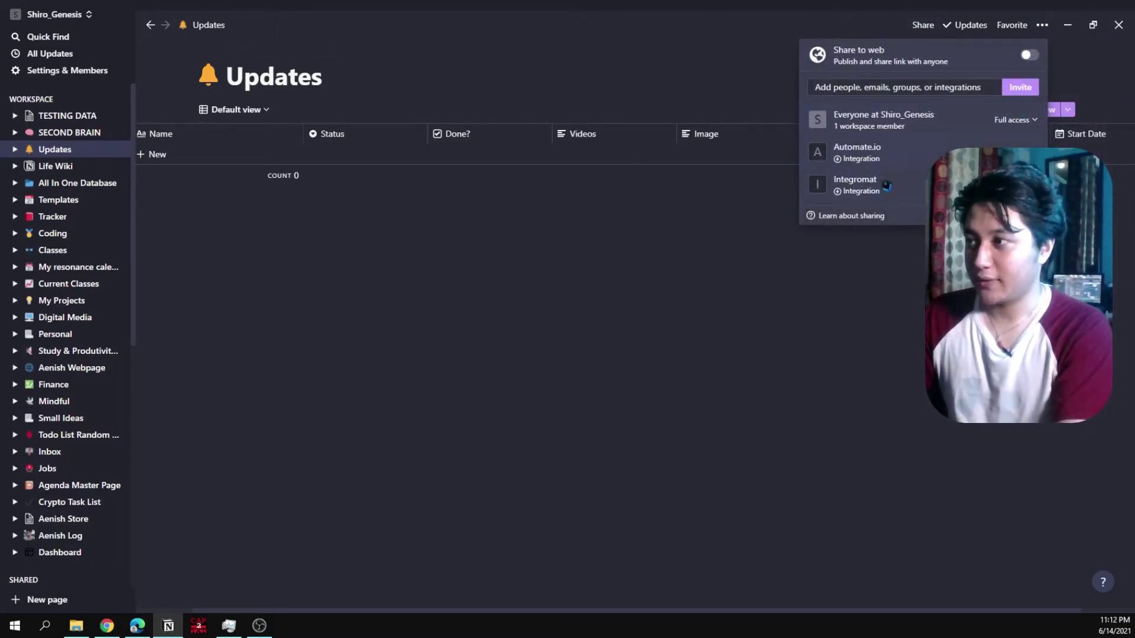
mouse_move(866, 189)
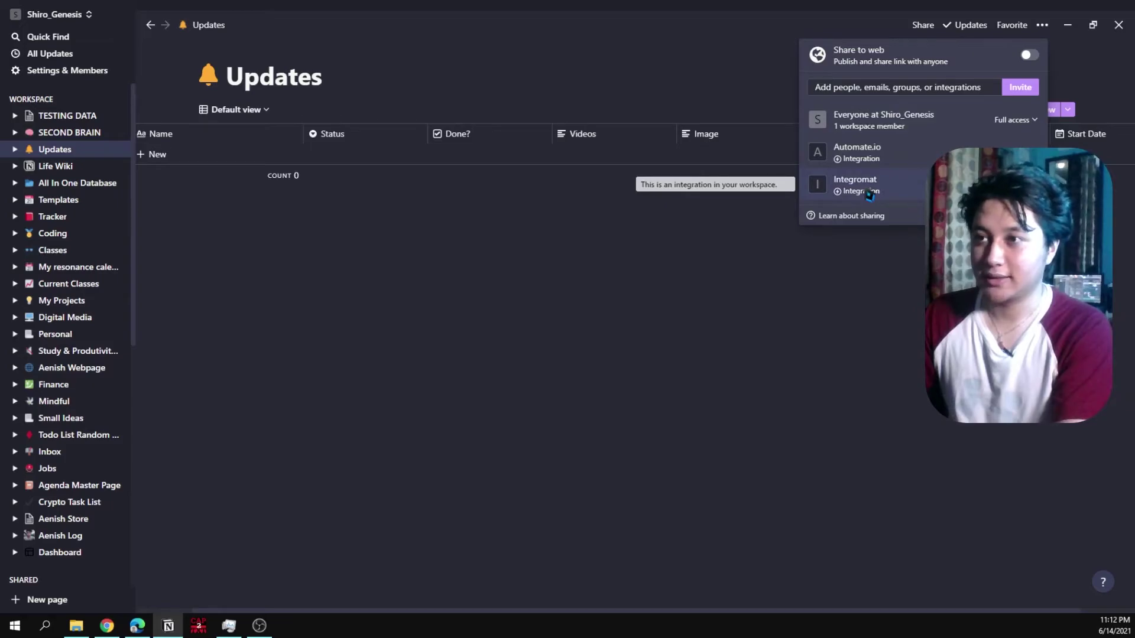
click(730, 10)
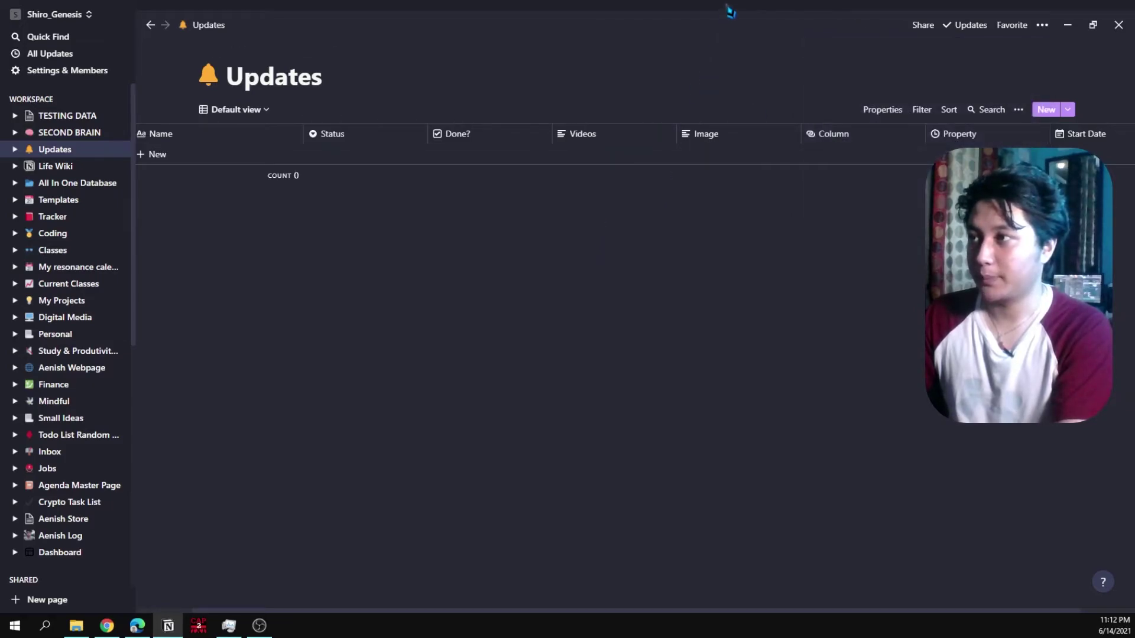
double_click(731, 11)
drag(743, 155, 640, 72)
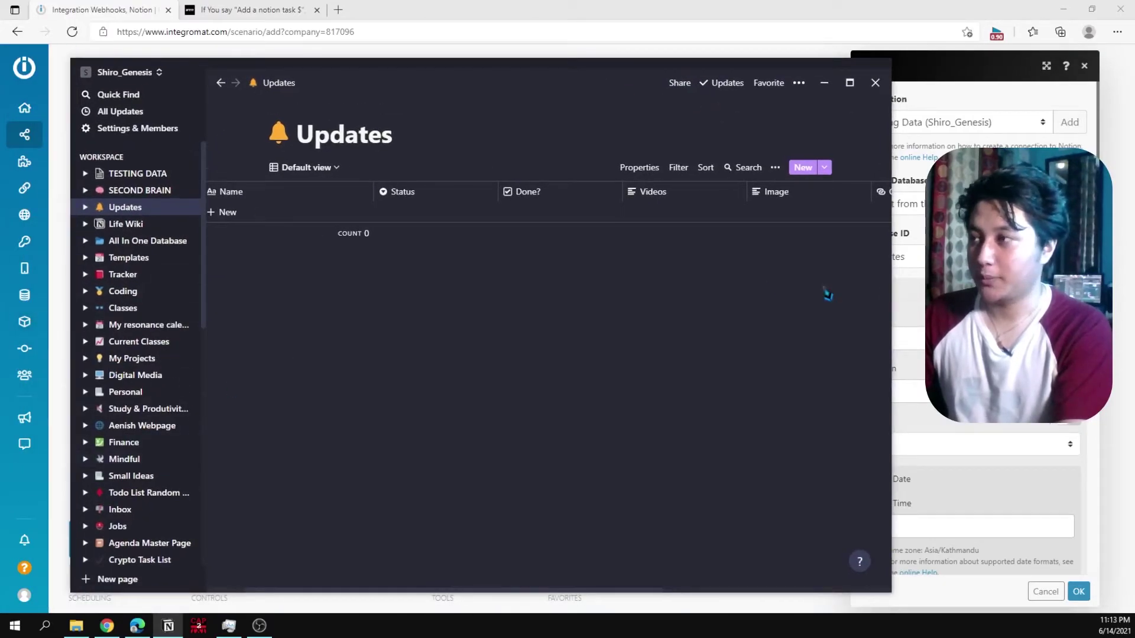
Review the databases available to the Notion module and the integrations that can be invited to the Updates database in Notion
click(899, 257)
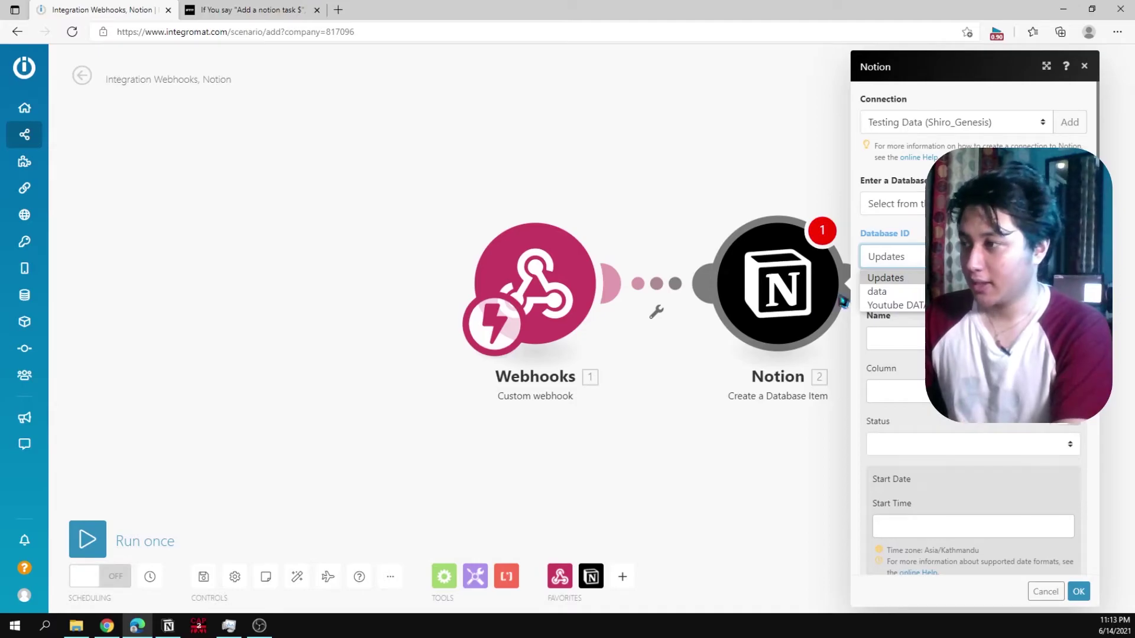
click(168, 627)
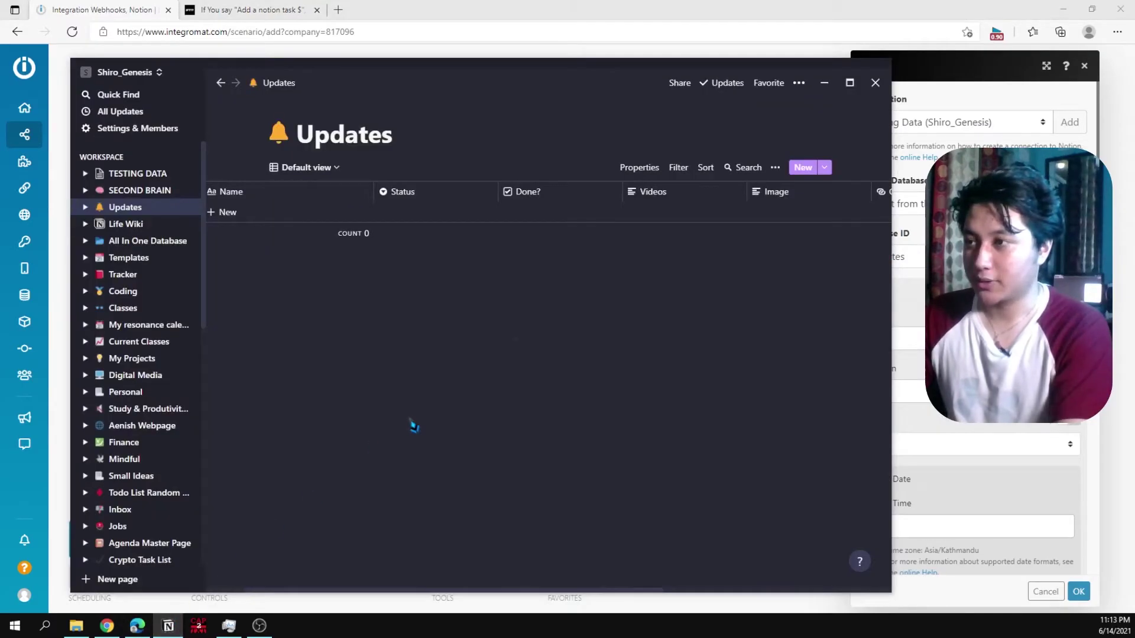
click(679, 83)
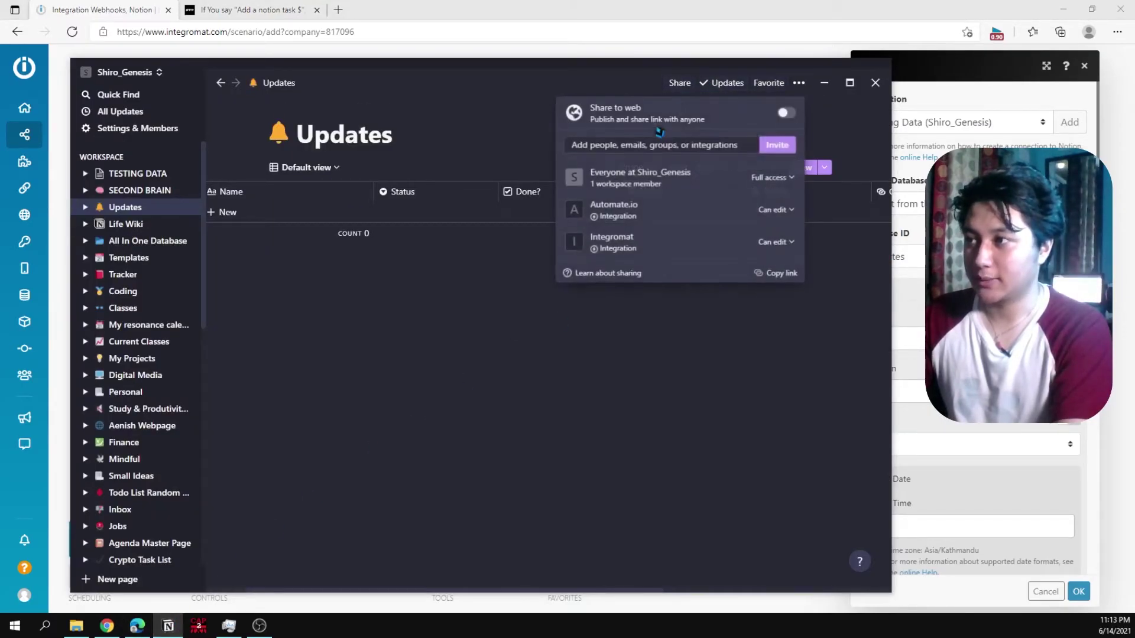
click(777, 146)
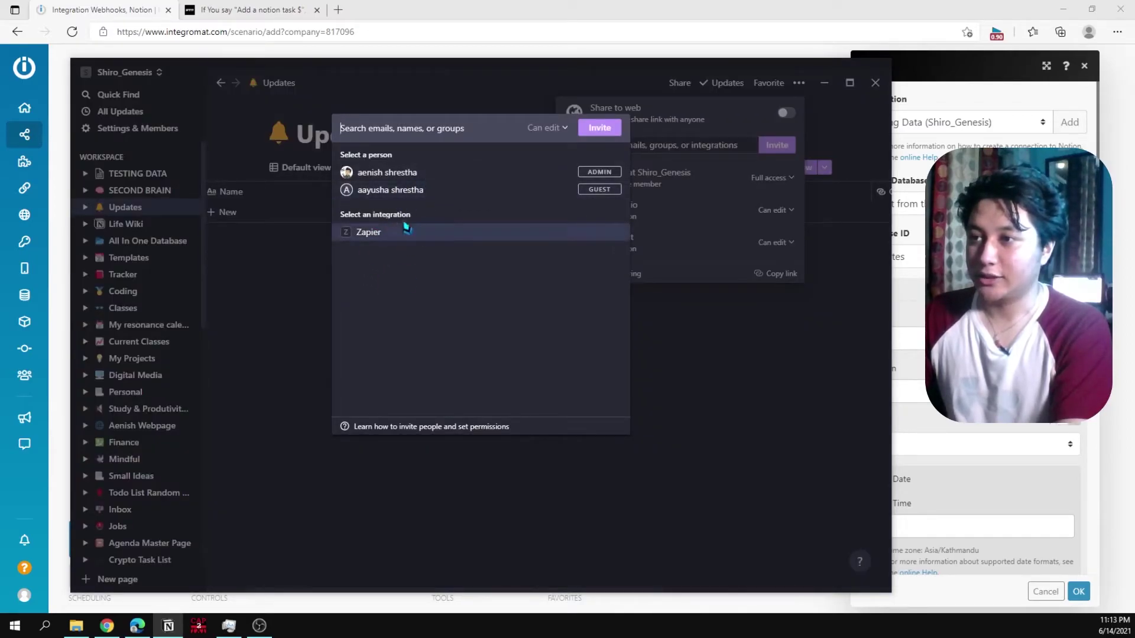
click(731, 357)
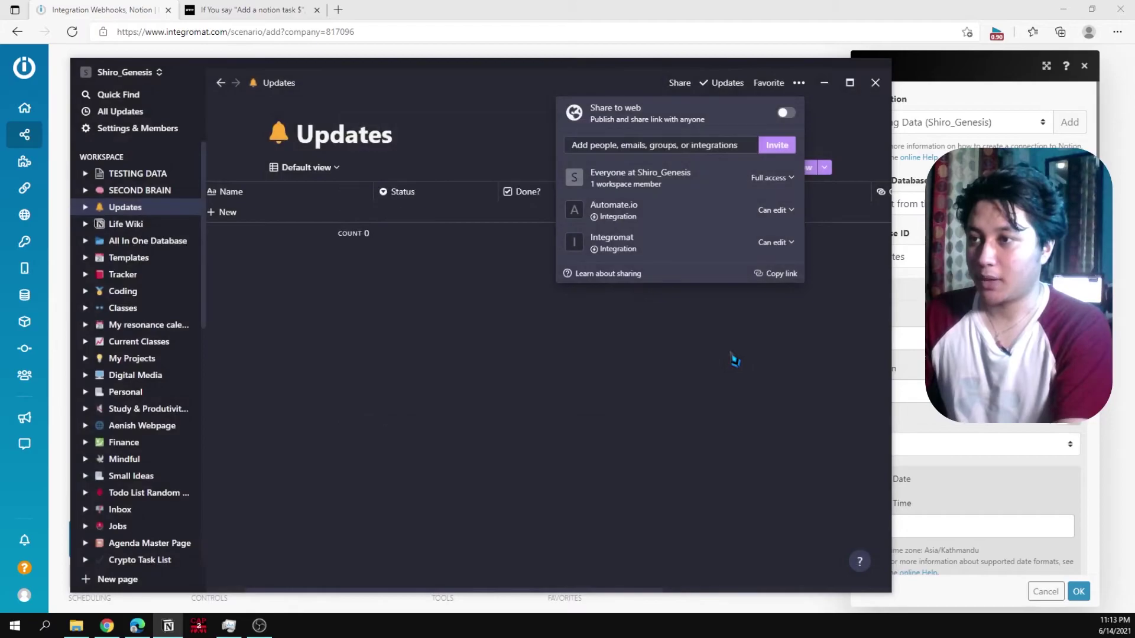
click(698, 357)
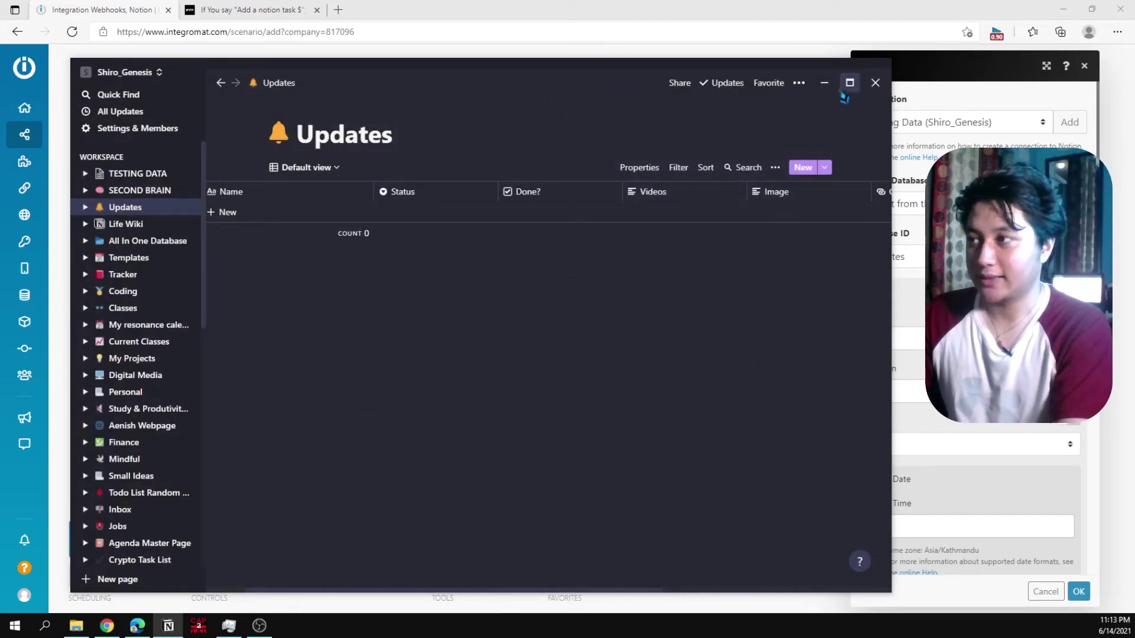
click(823, 83)
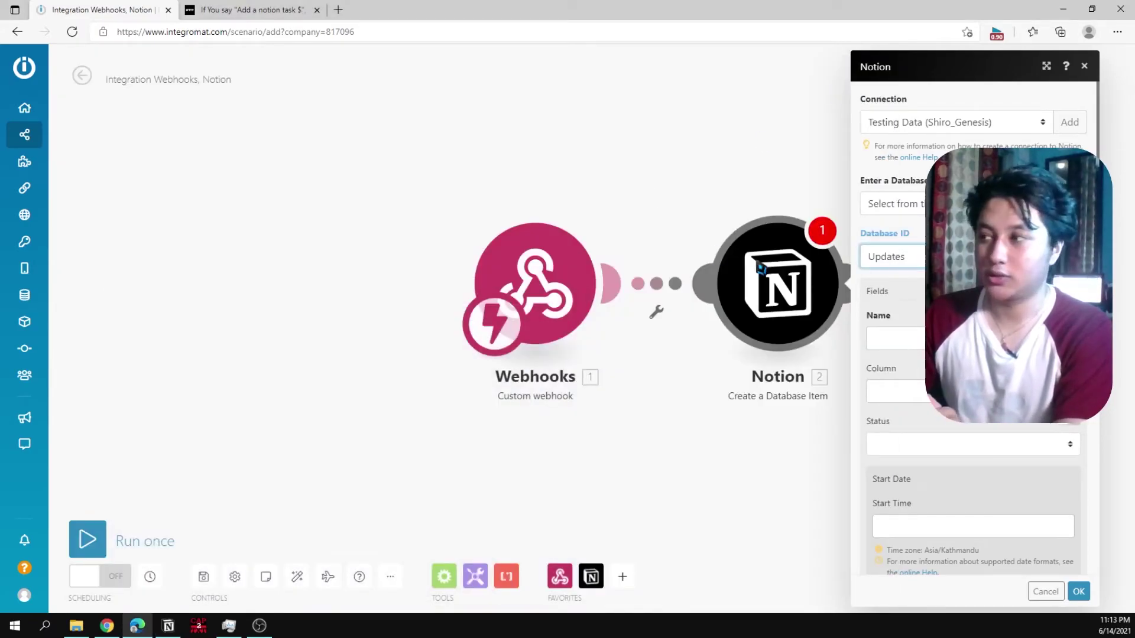
Map the webhook's value to the Updates database's Name field and confirm the Notion module's settings
scroll(917, 315, down, 4)
scroll(919, 315, up, 2)
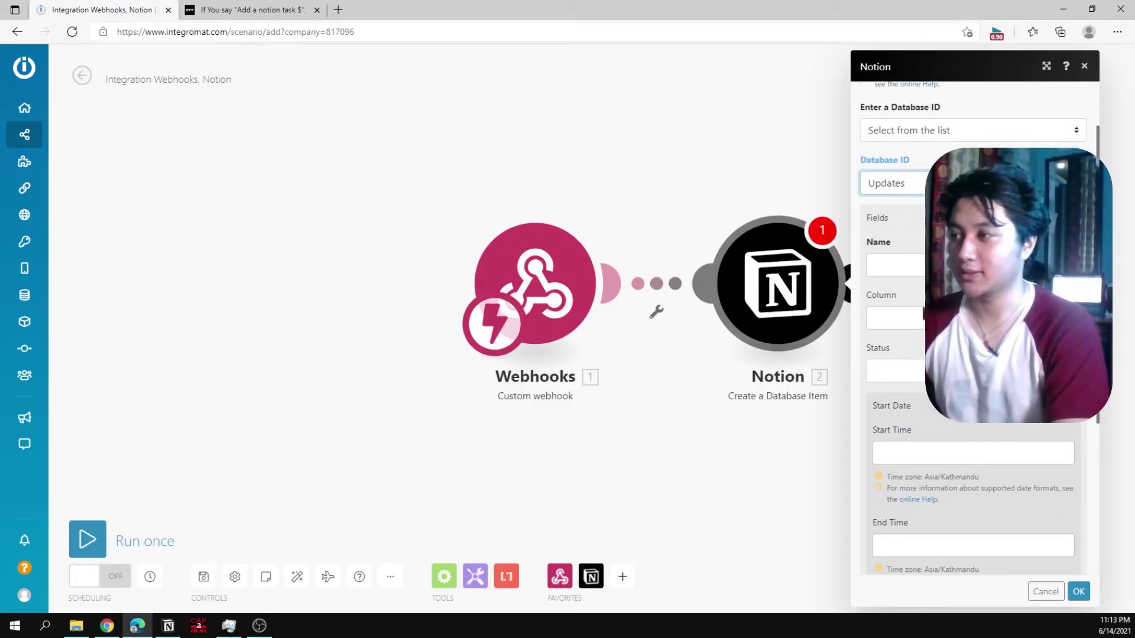
scroll(923, 313, up, 1)
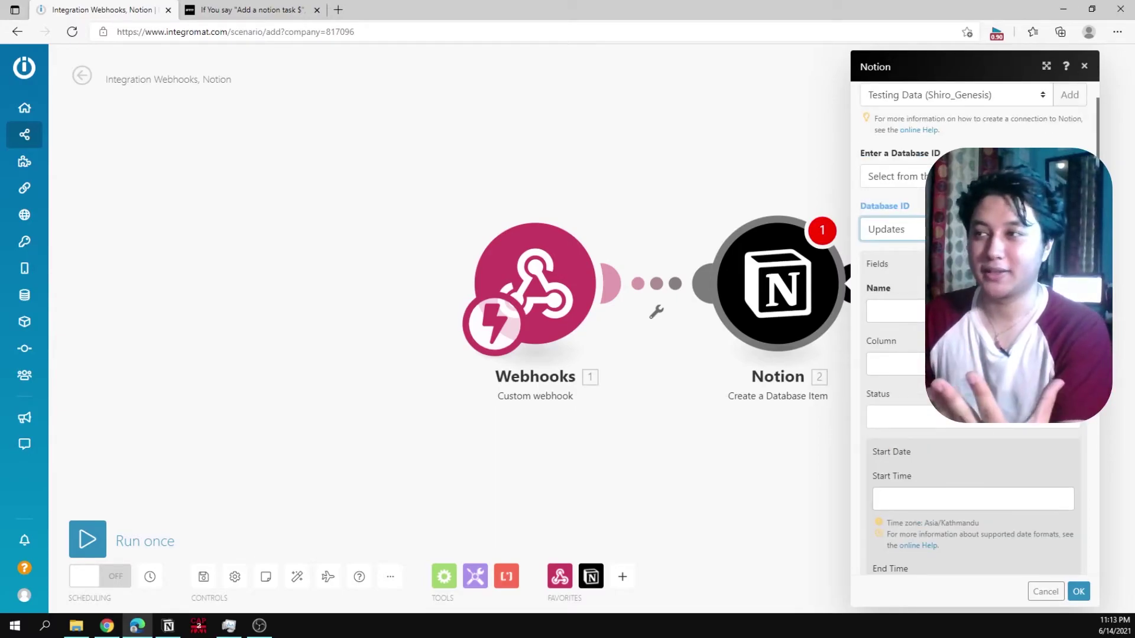
click(913, 311)
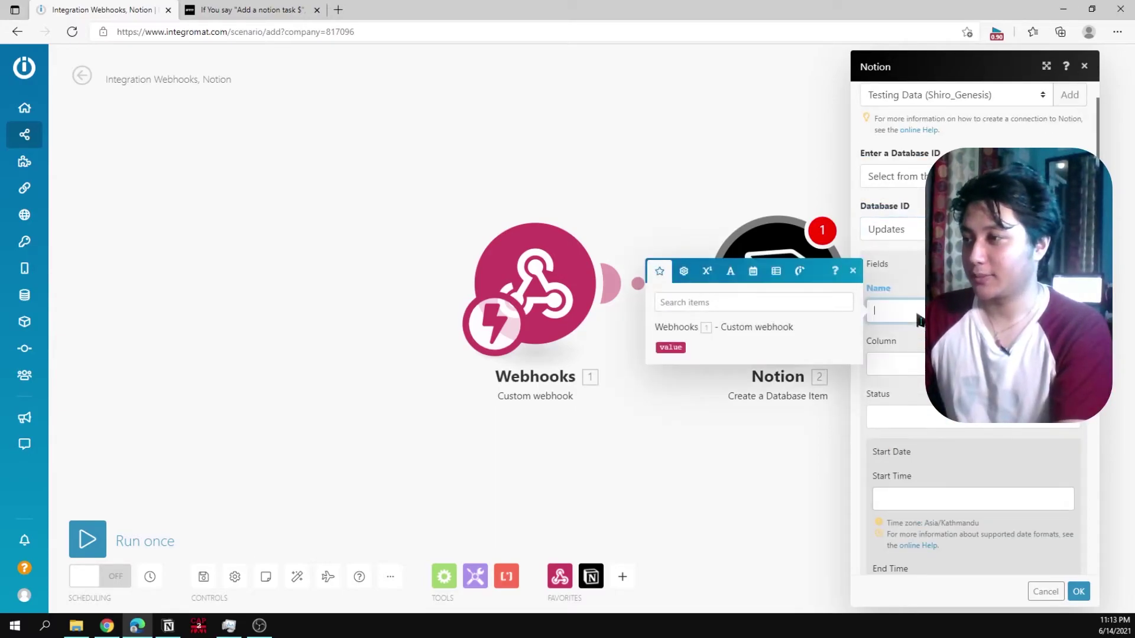
drag(678, 357, 896, 311)
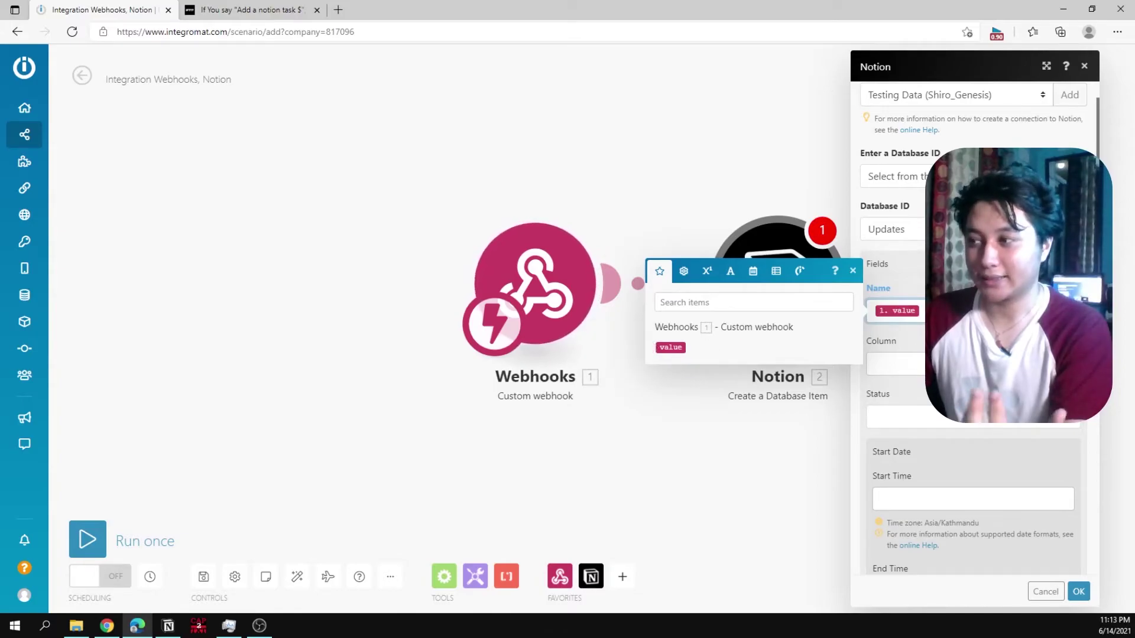
scroll(969, 355, down, 1)
click(656, 299)
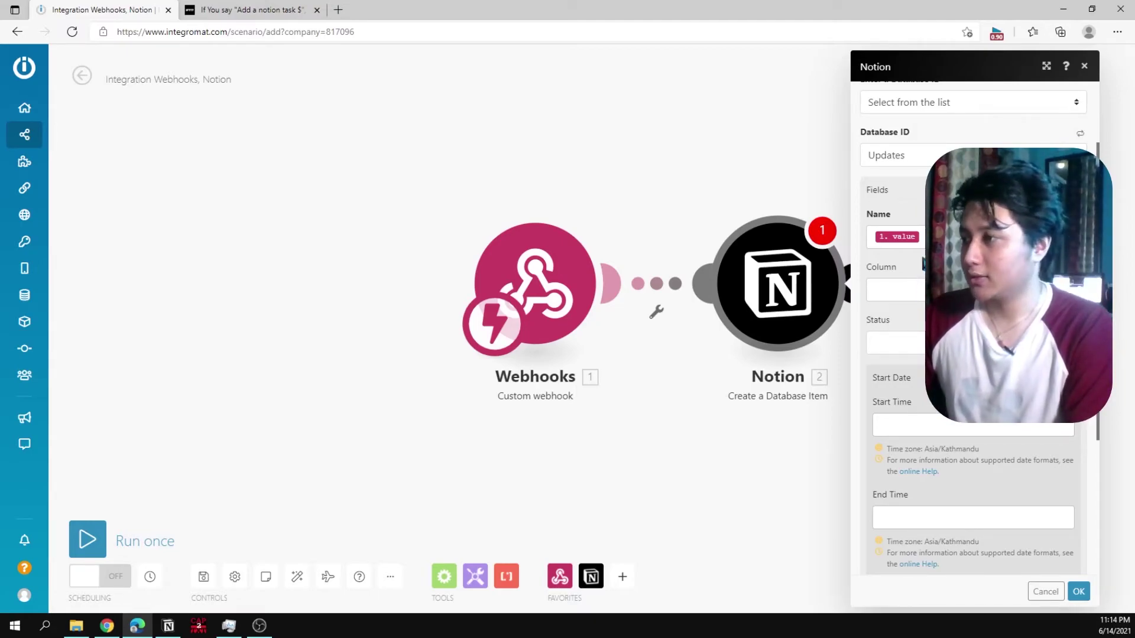
scroll(989, 490, down, 4)
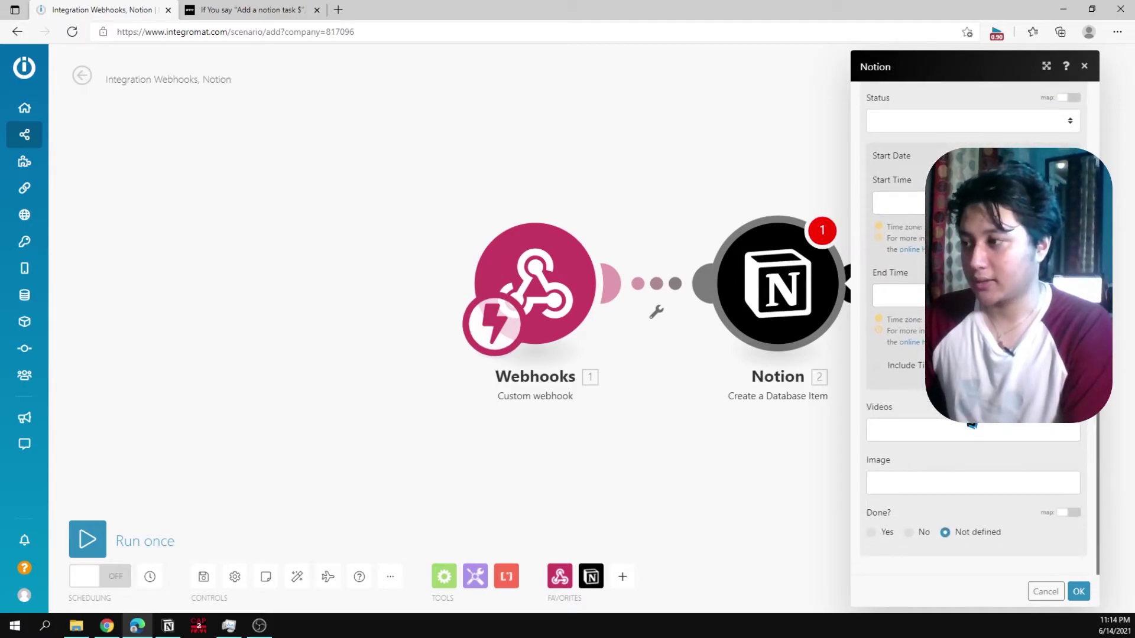
click(1078, 593)
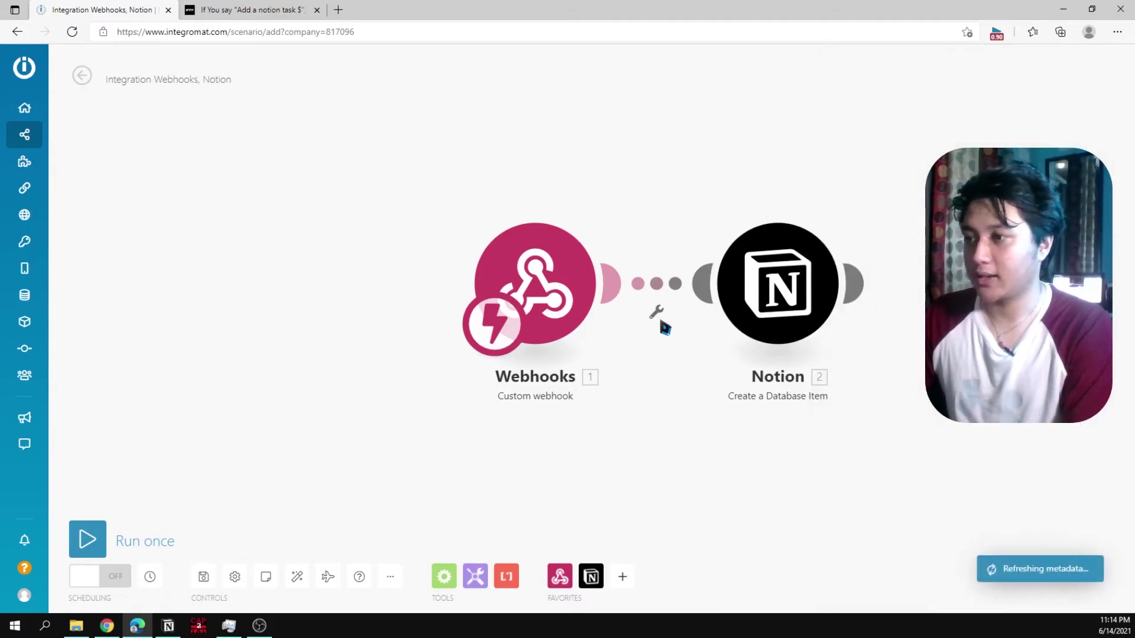
Run the scenario once, then switch to the IFTTT applet page
mouse_move(149, 539)
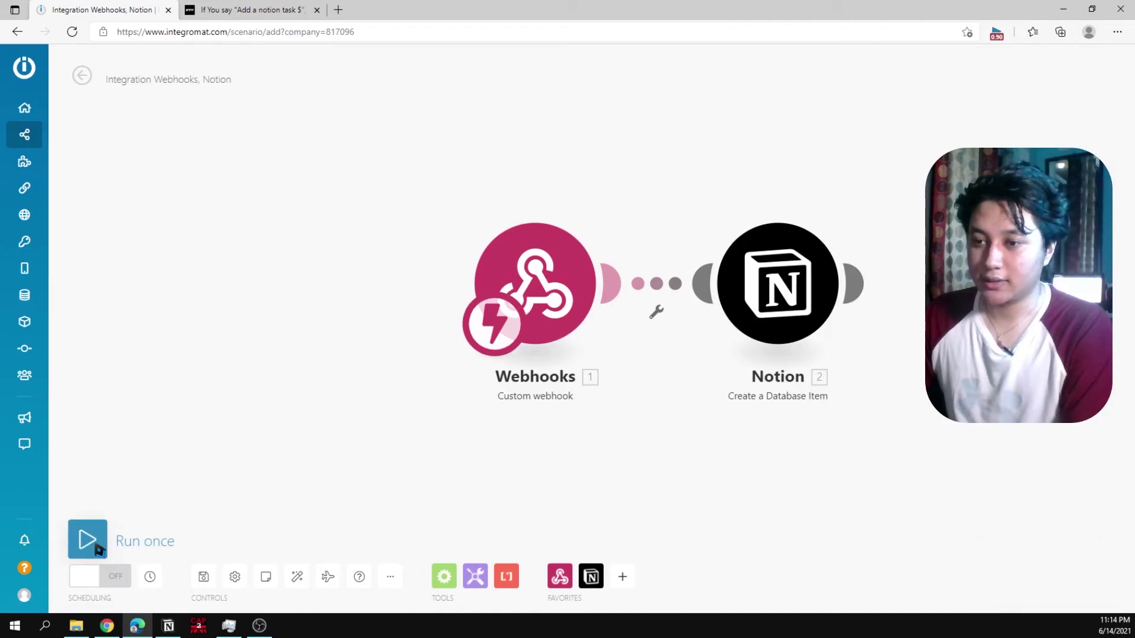
click(94, 546)
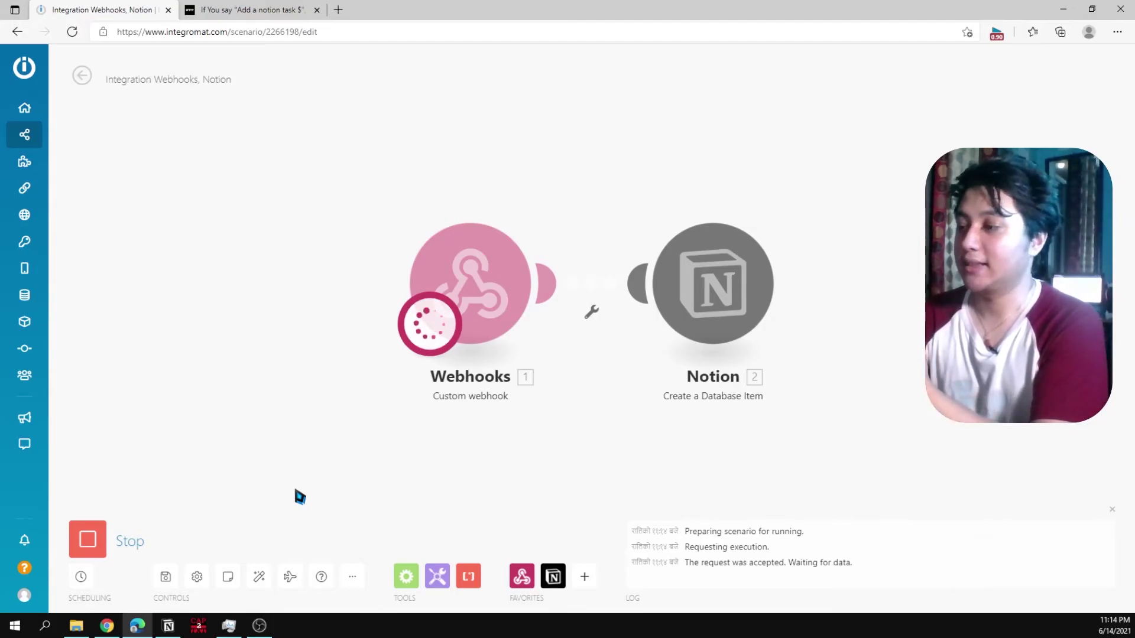
click(254, 9)
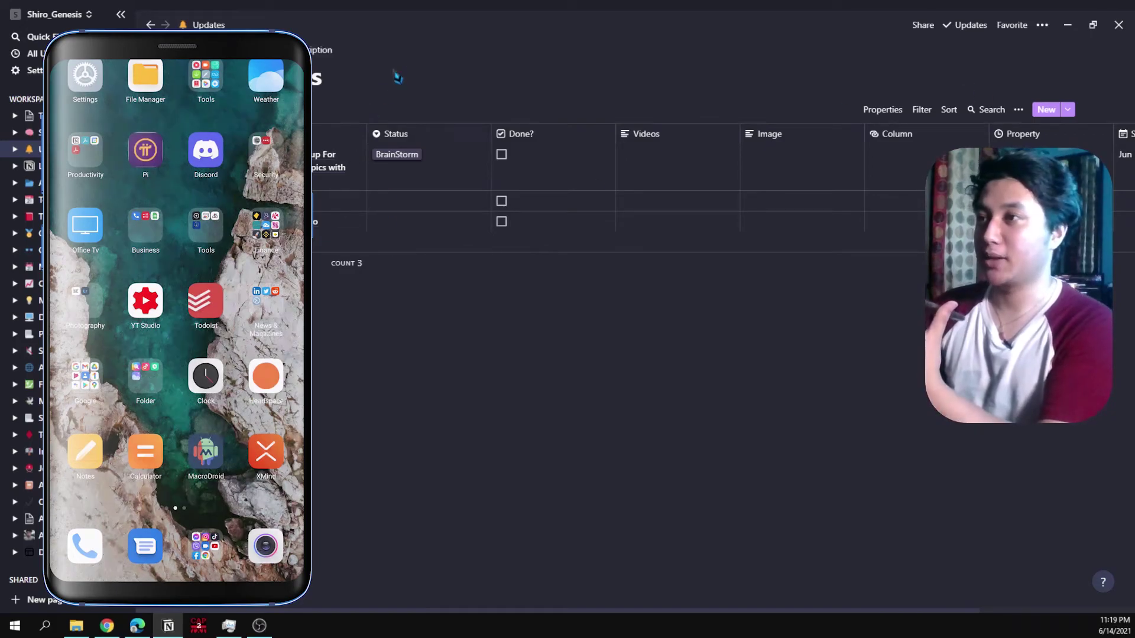
Arrange the Notion Updates database and the Integromat scenario windows side by side
double_click(415, 20)
key(super+Right)
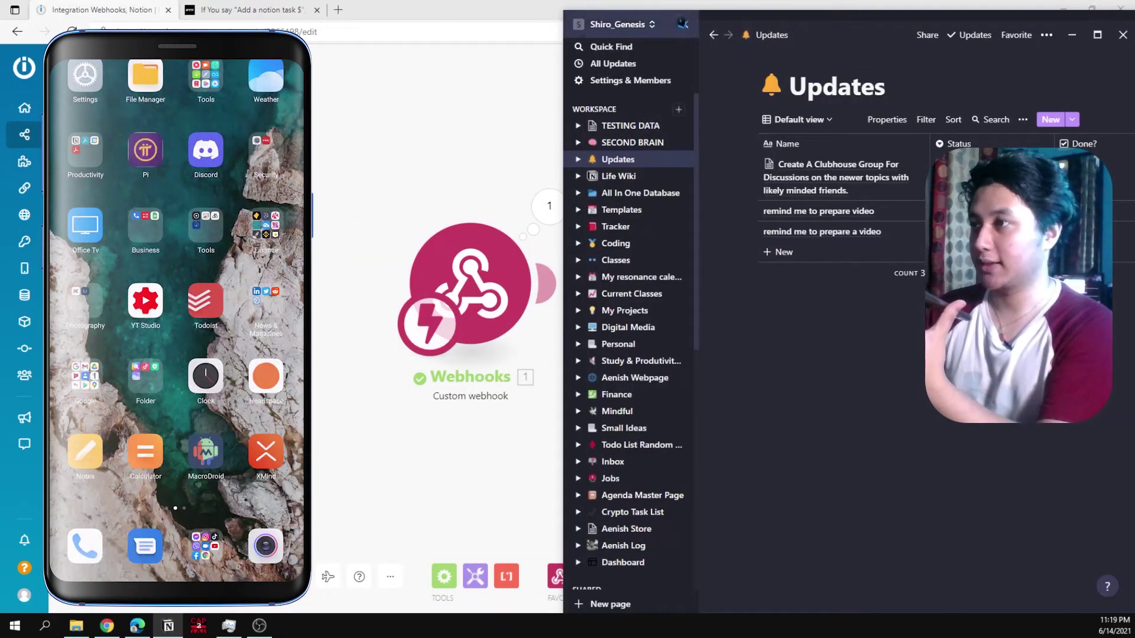
drag(738, 18, 1134, 84)
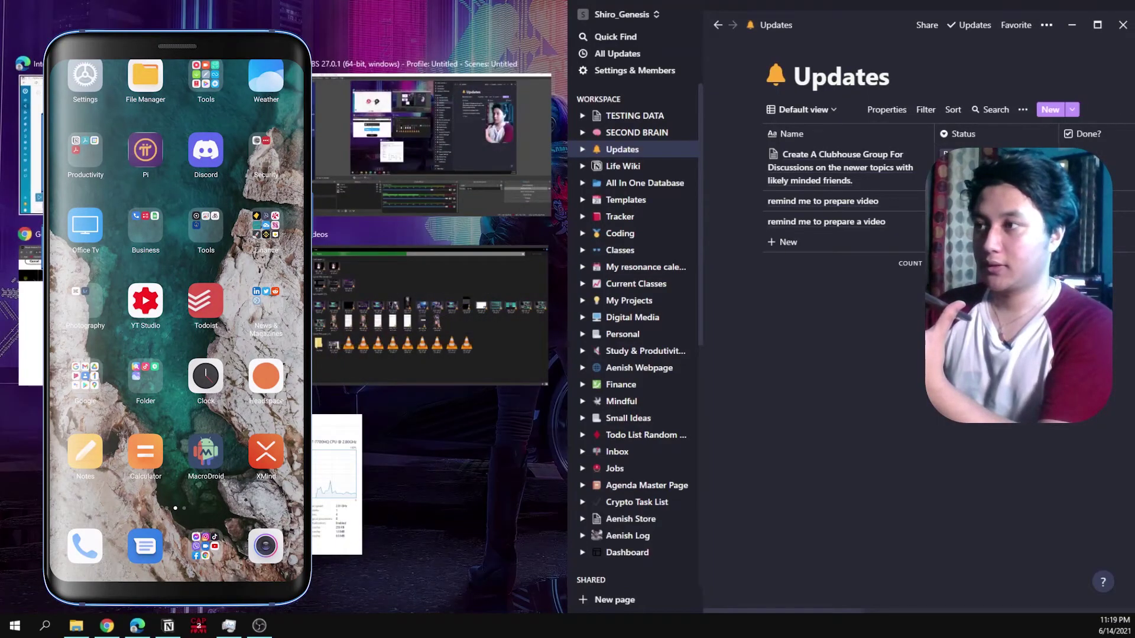
key(Return)
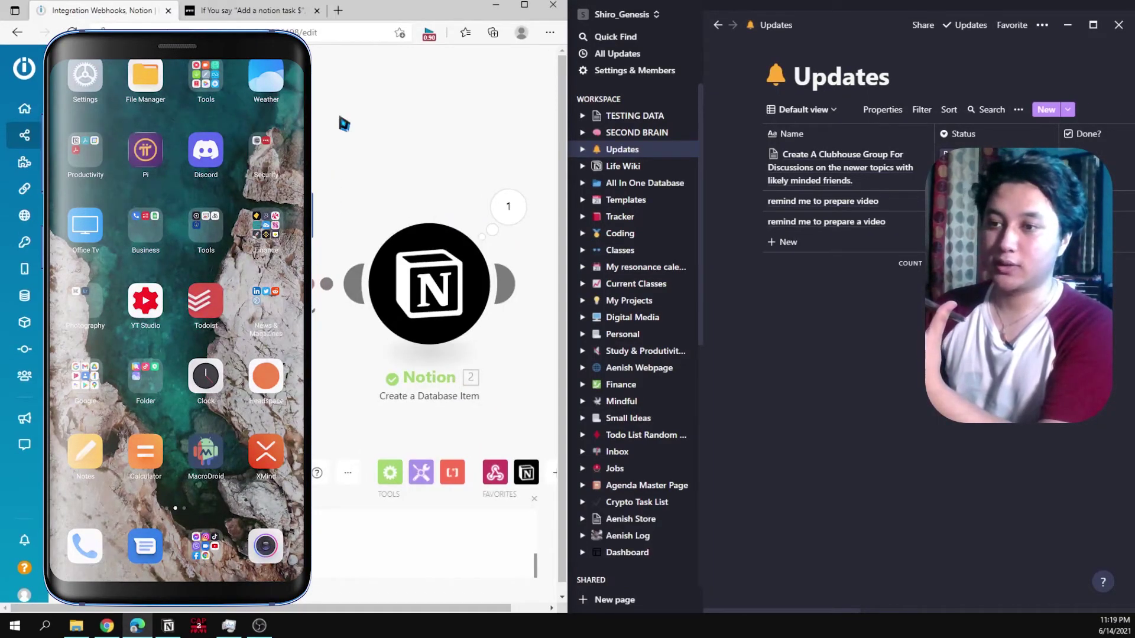